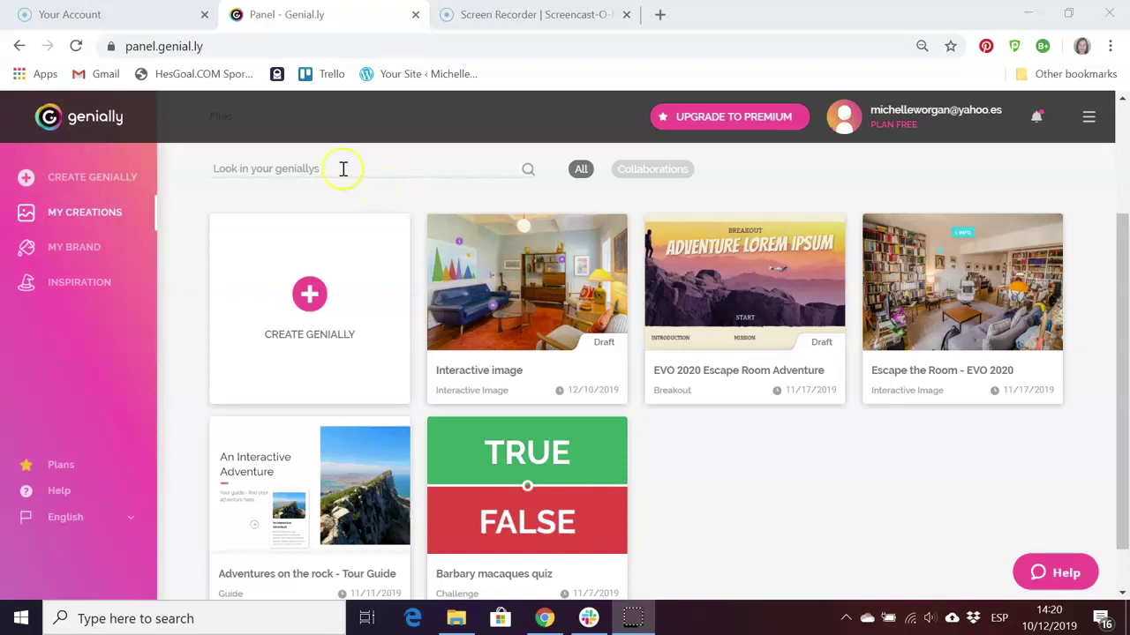
left_click(314, 309)
left_click(314, 307)
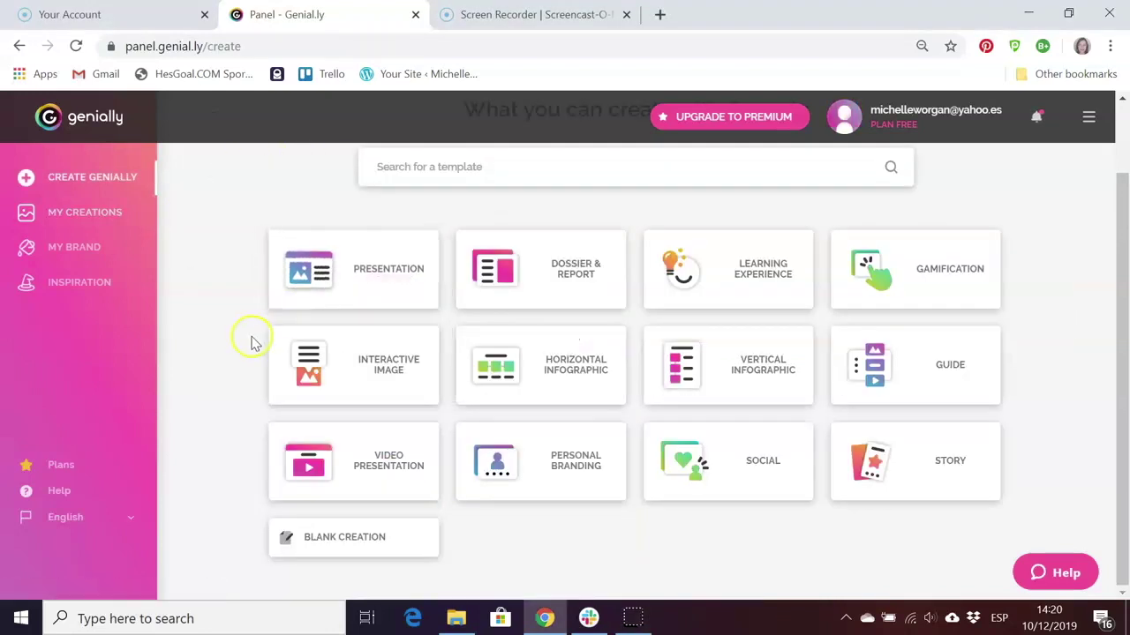
mouse_move(366, 398)
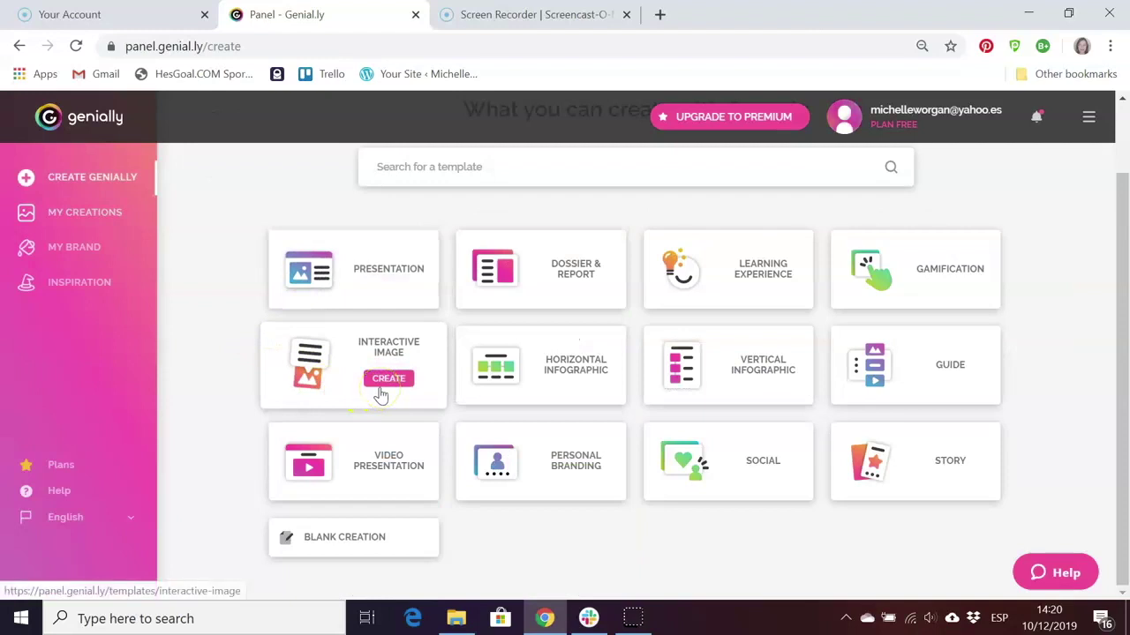
left_click(385, 381)
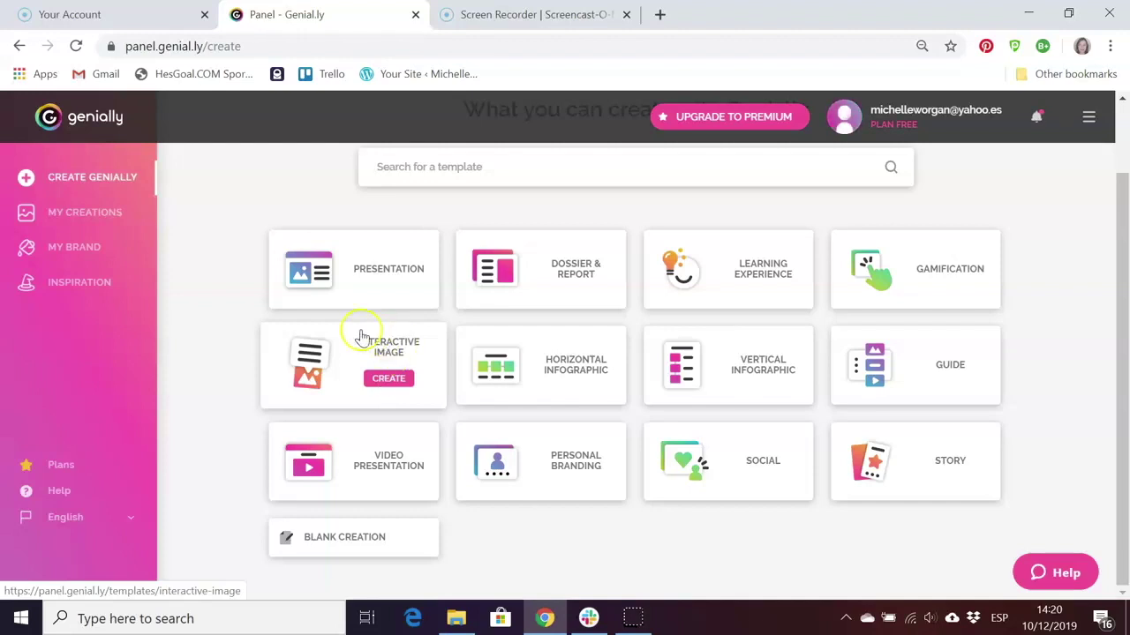
left_click(317, 338)
Start a new interactive image from scratch, choosing Unsplash as the image source.
mouse_move(358, 420)
left_click(390, 381)
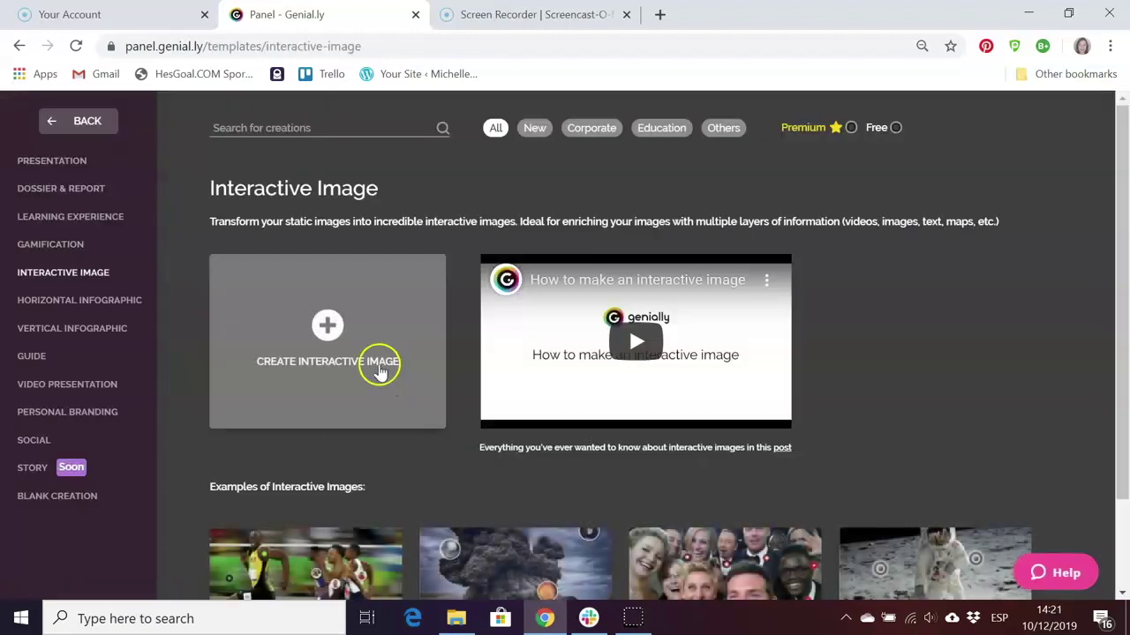
left_click(326, 323)
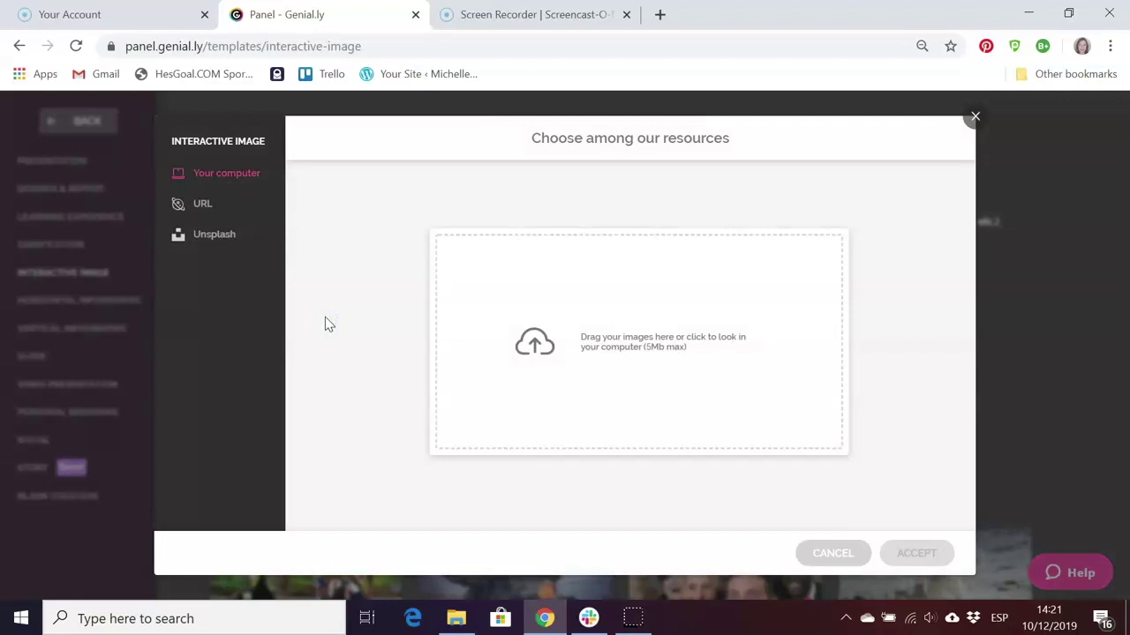
left_click(217, 209)
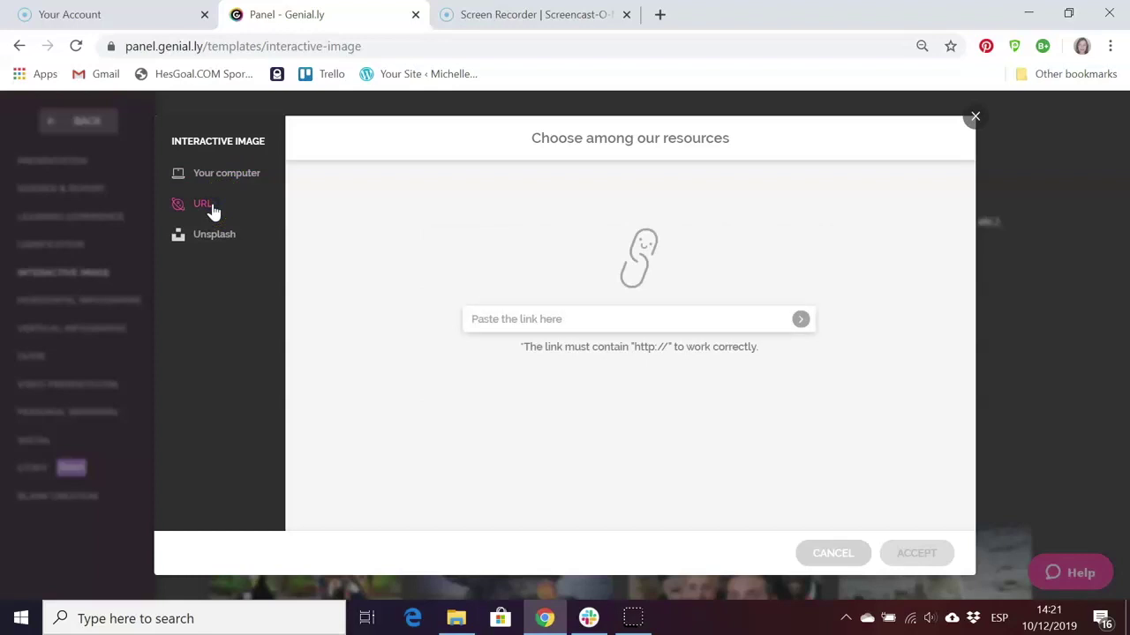
left_click(213, 226)
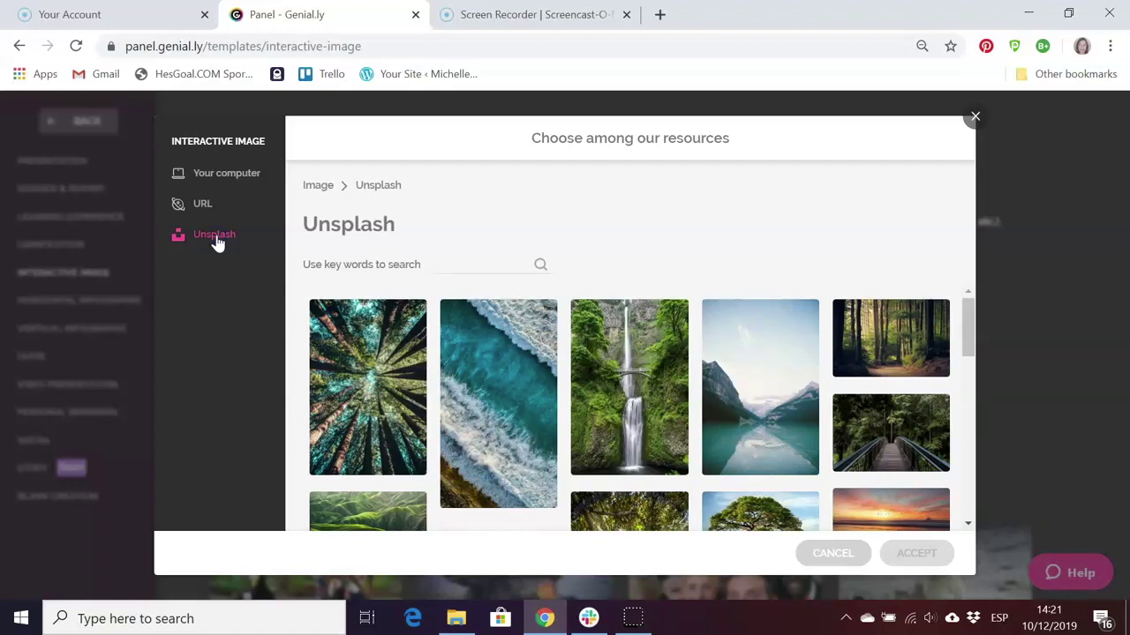
Search Unsplash for 'room' and accept the colourful living-room photo with the blue sofa.
left_click(449, 264)
type("room")
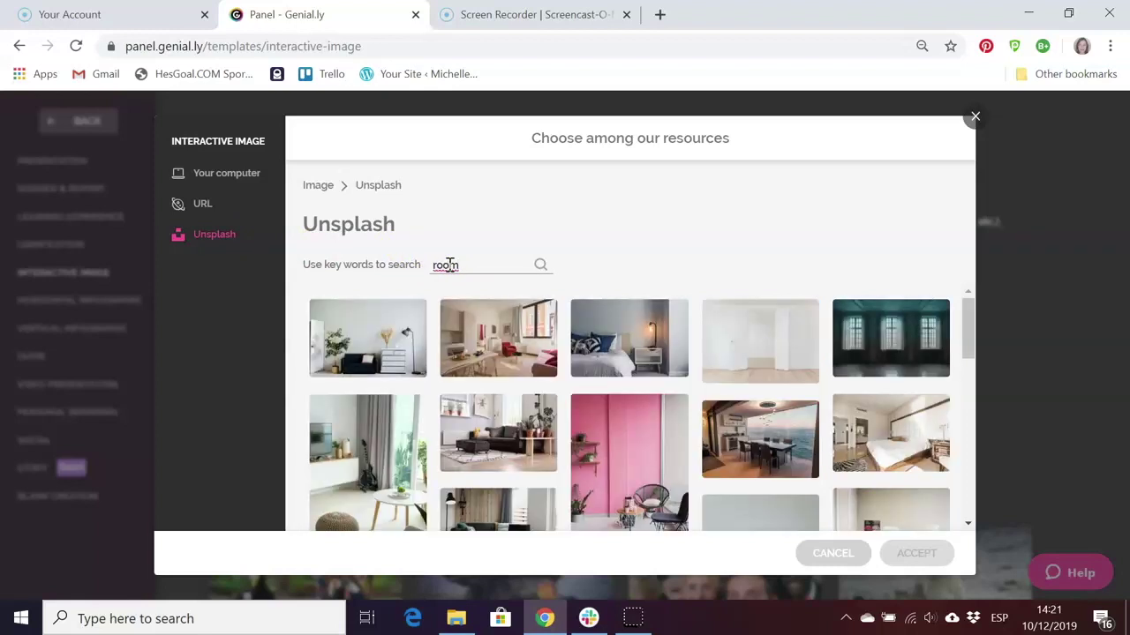
scroll(618, 409, "down", 10)
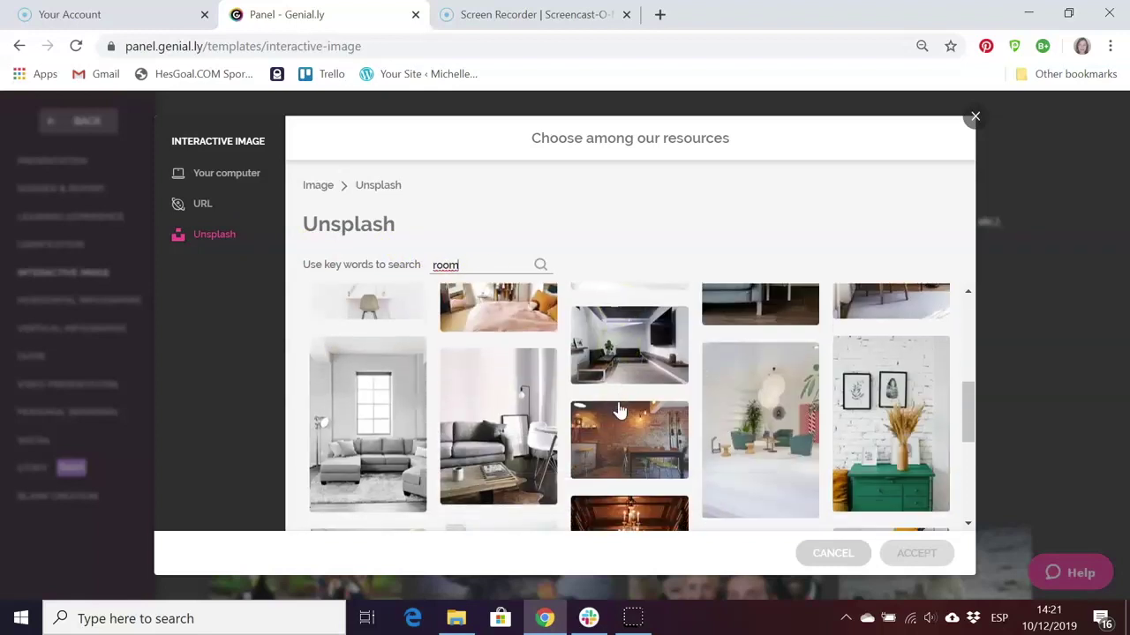
scroll(618, 409, "down", 10)
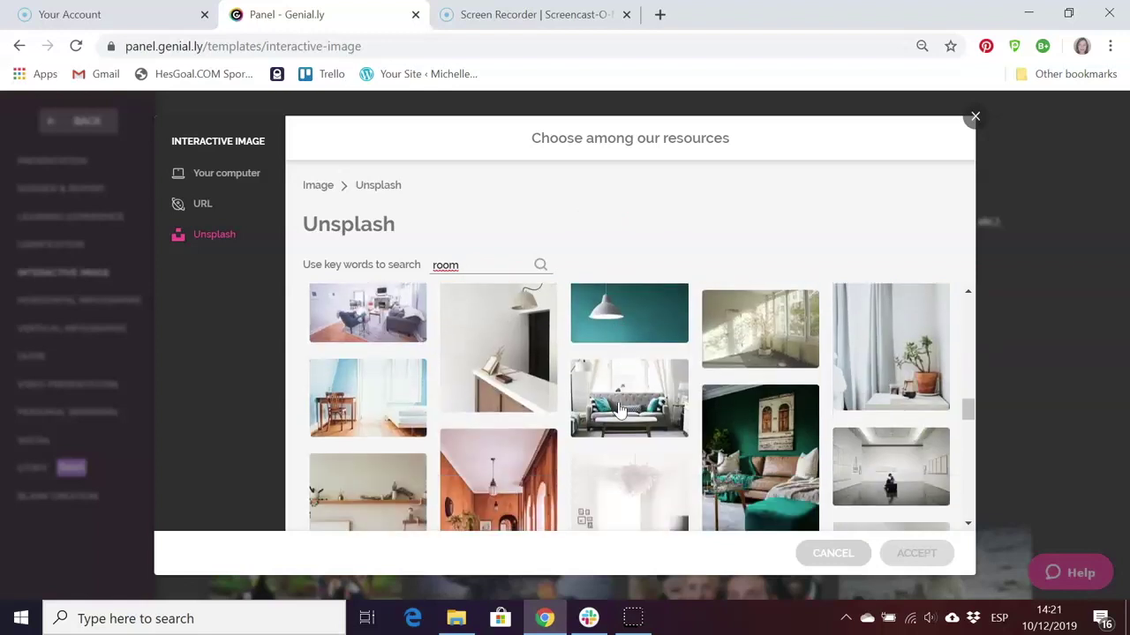
scroll(620, 410, "down", 10)
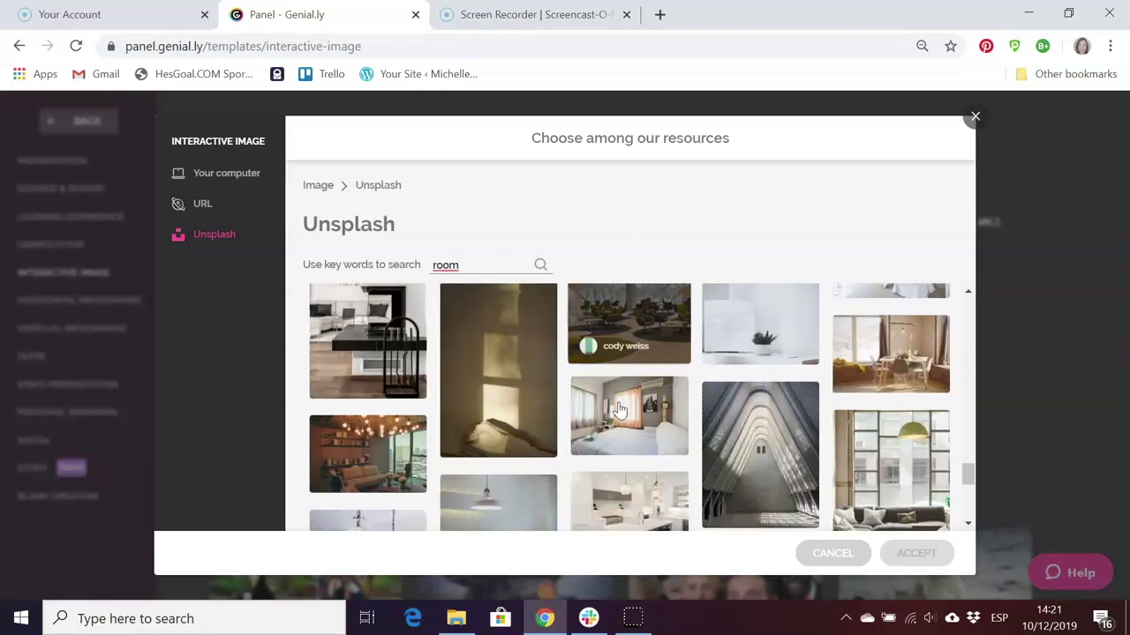
left_click(725, 379)
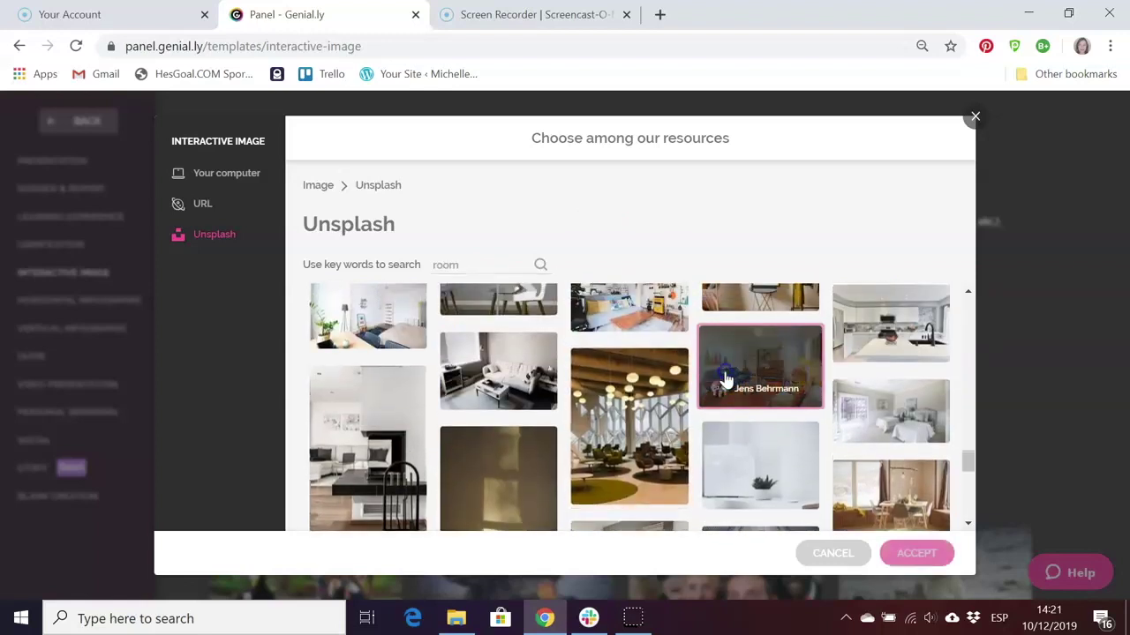
left_click(917, 555)
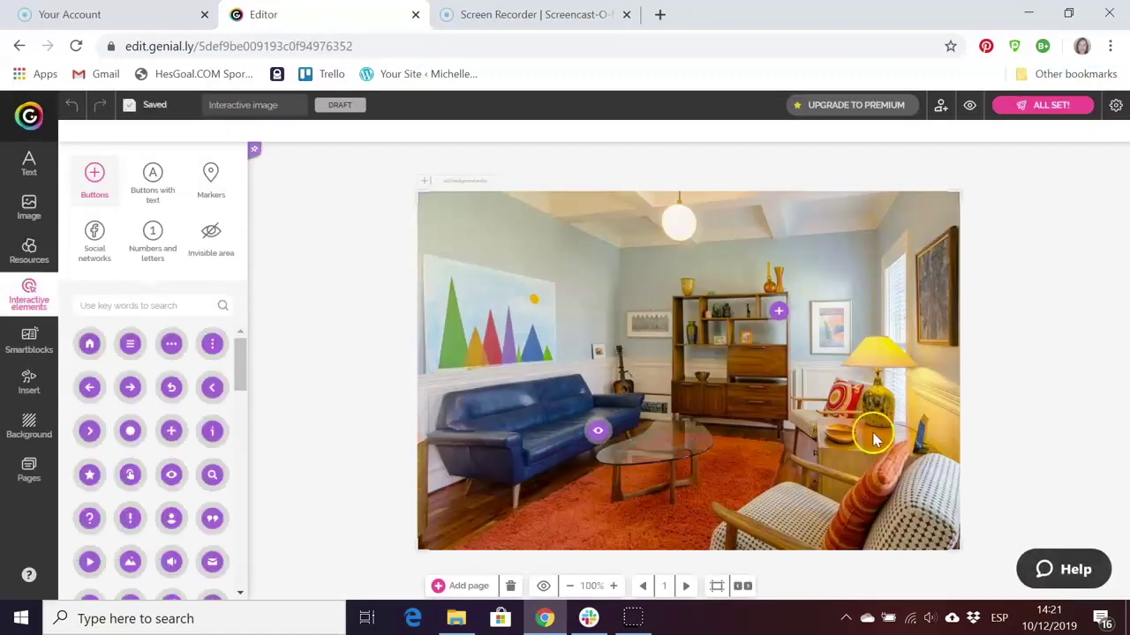
Inspect the plus button on the shelf and the eye button on the sofa.
left_click(779, 310)
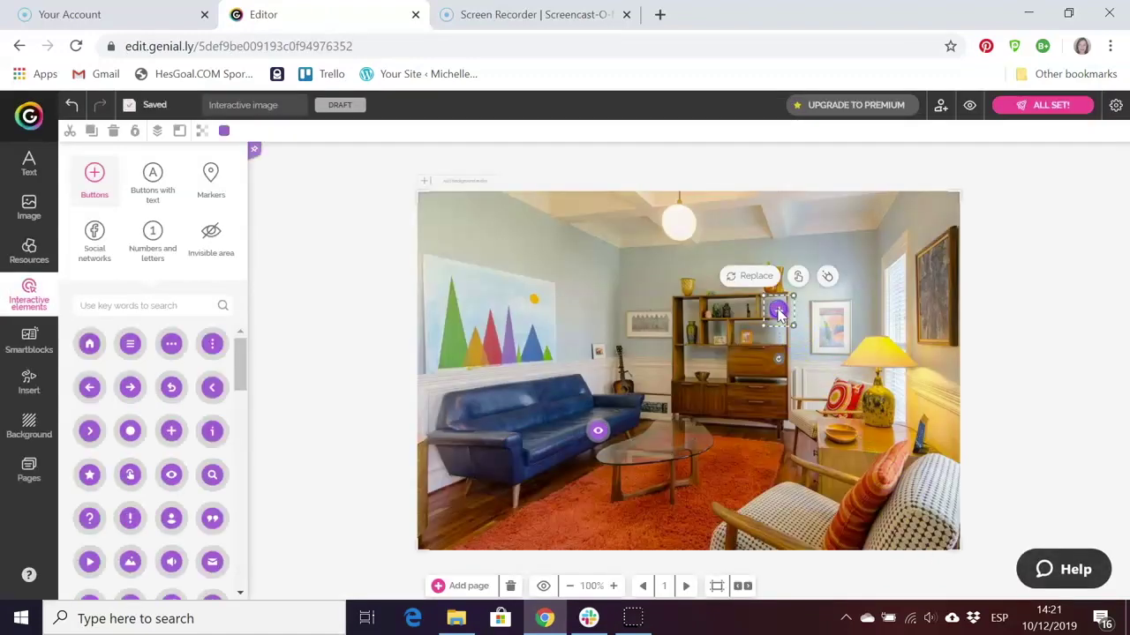
left_click(647, 423)
left_click(597, 430)
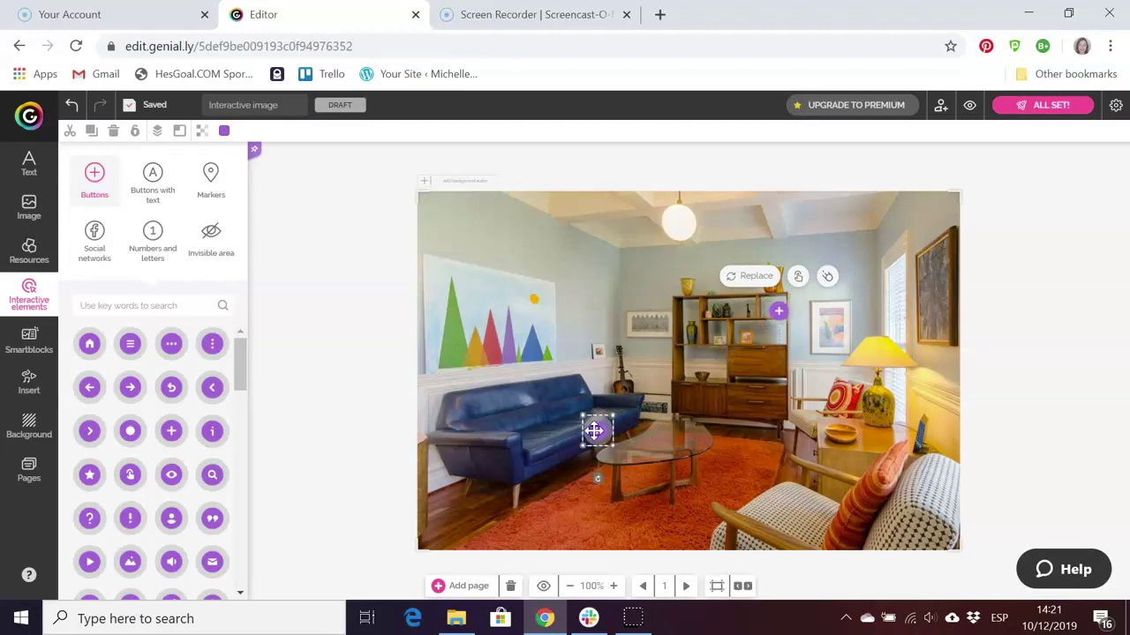
left_click(689, 436)
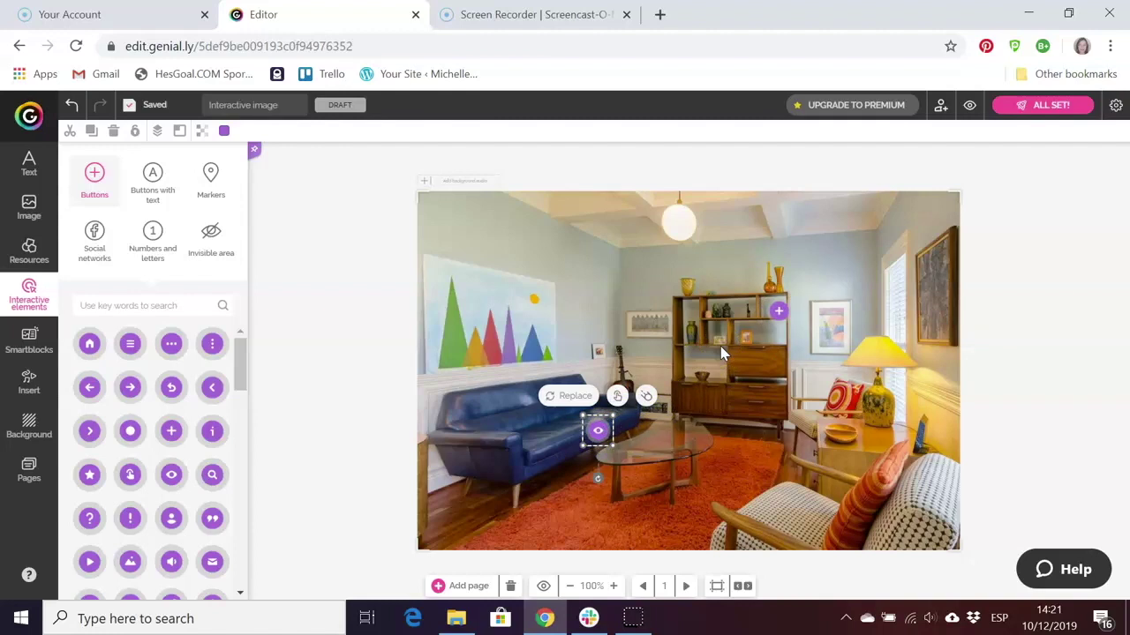
Replace the shelf plus button's icon with the info 'i' icon.
left_click(780, 312)
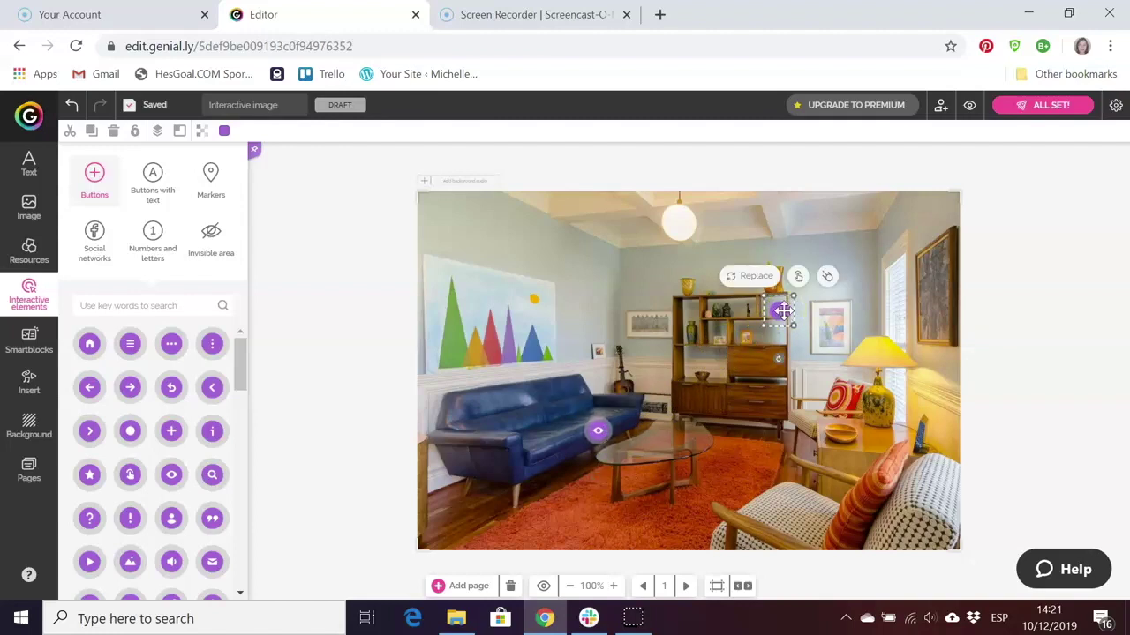
left_click(761, 285)
left_click(759, 281)
left_click(489, 347)
scroll(474, 351, "down", 1)
scroll(494, 348, "up", 1)
left_click(521, 339)
left_click(737, 289)
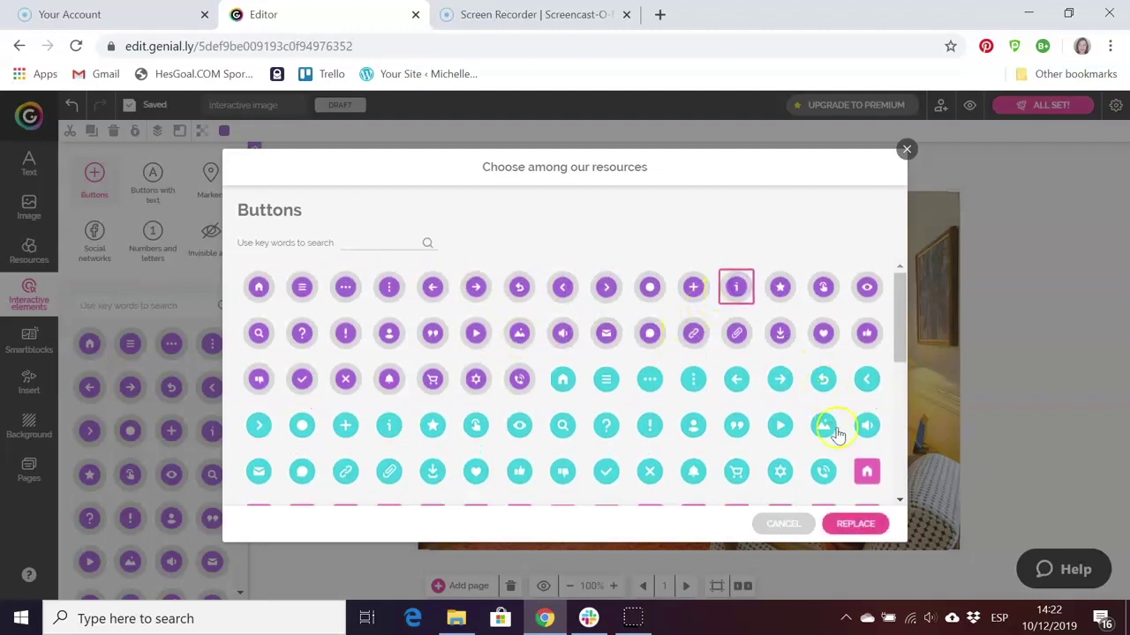
left_click(855, 522)
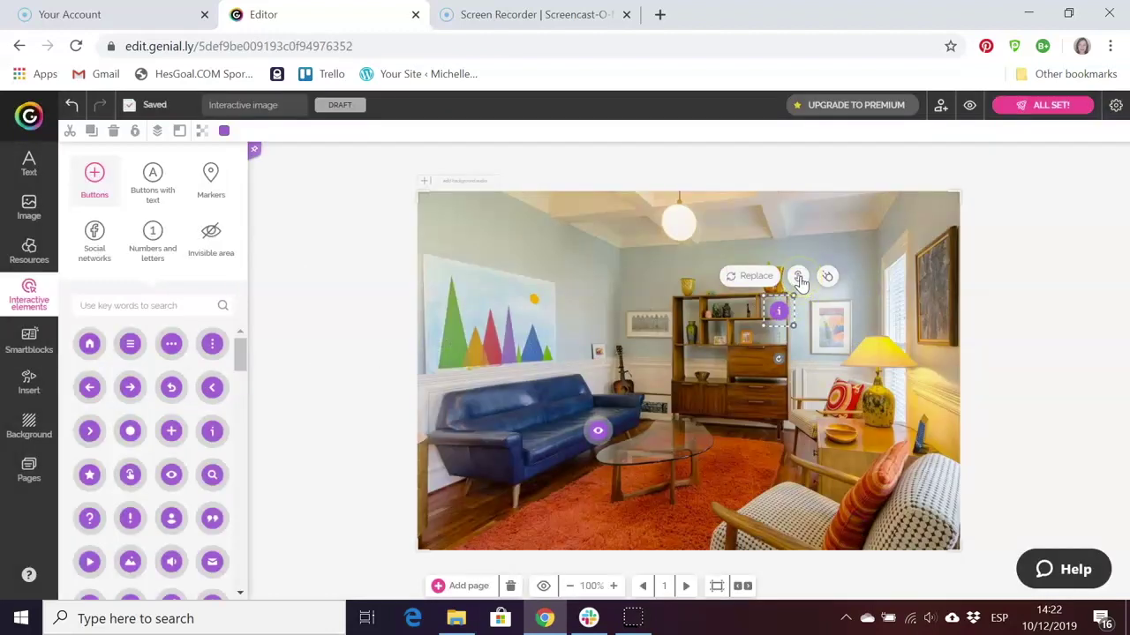
Give the i button a tooltip reading 'Search the room for clues.' and save it.
left_click(799, 279)
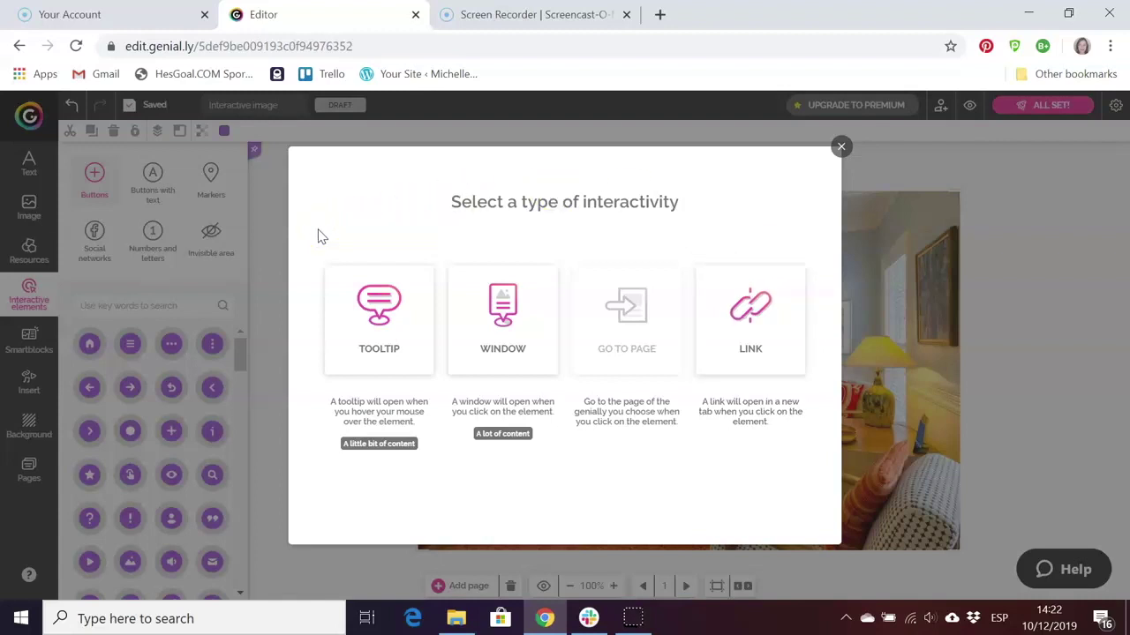
left_click(375, 342)
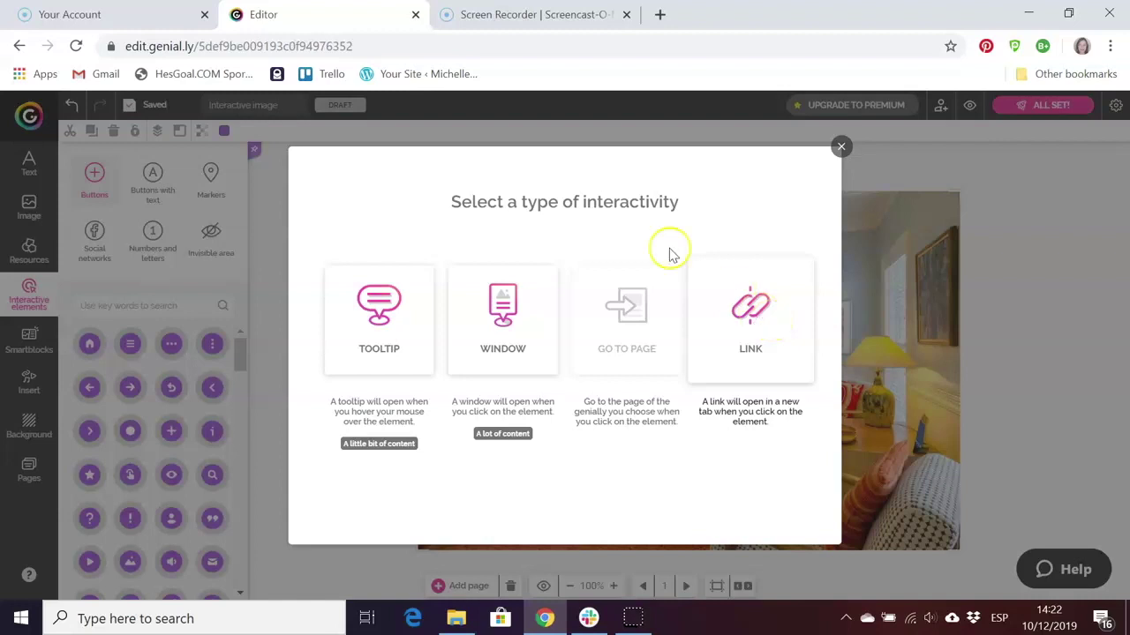
left_click(390, 316)
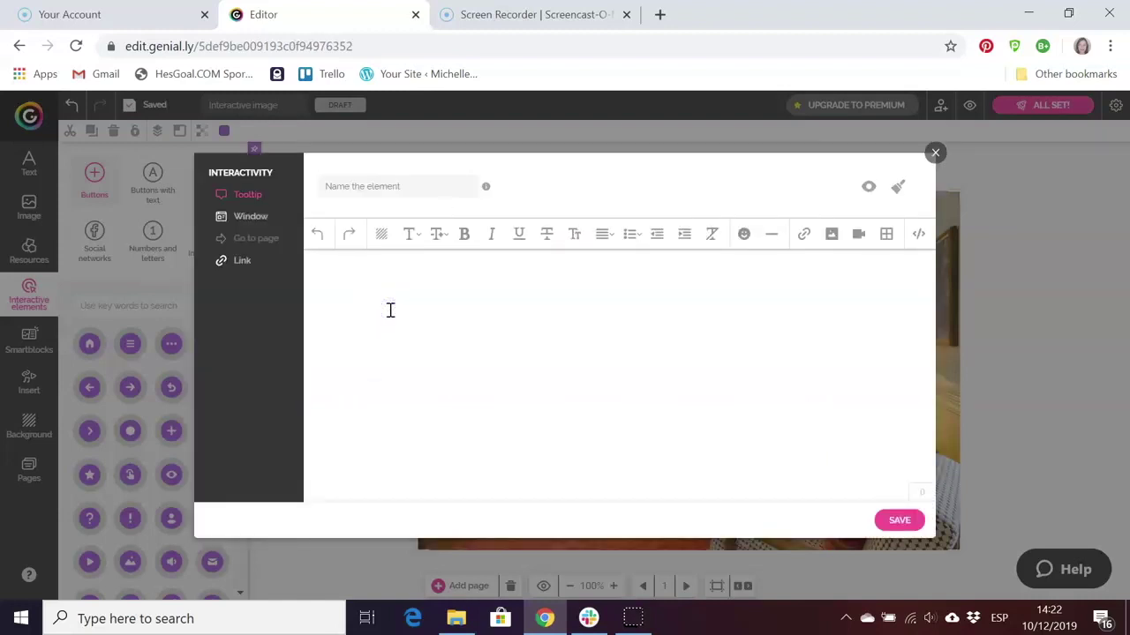
left_click(362, 271)
type("Search the room ")
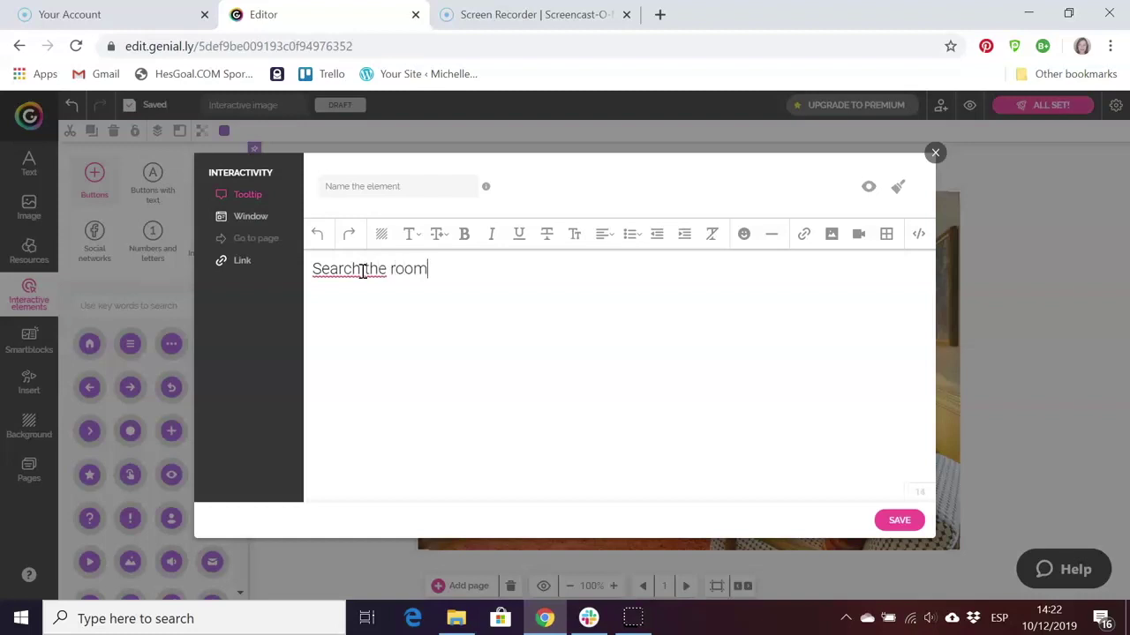
type("for clues.")
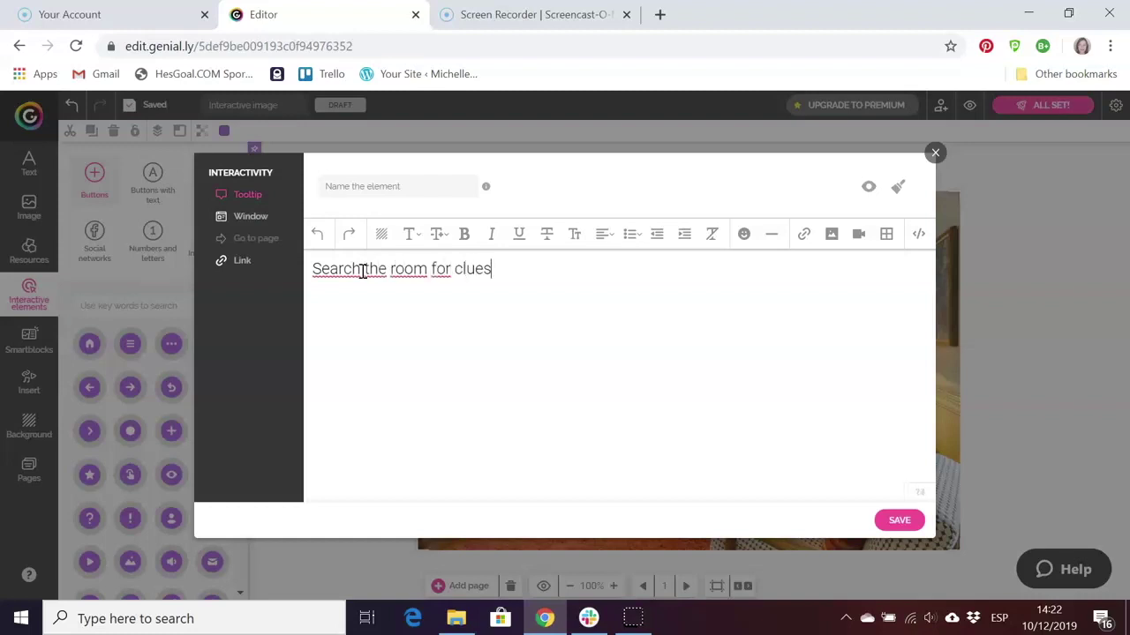
left_click(902, 523)
left_click(900, 522)
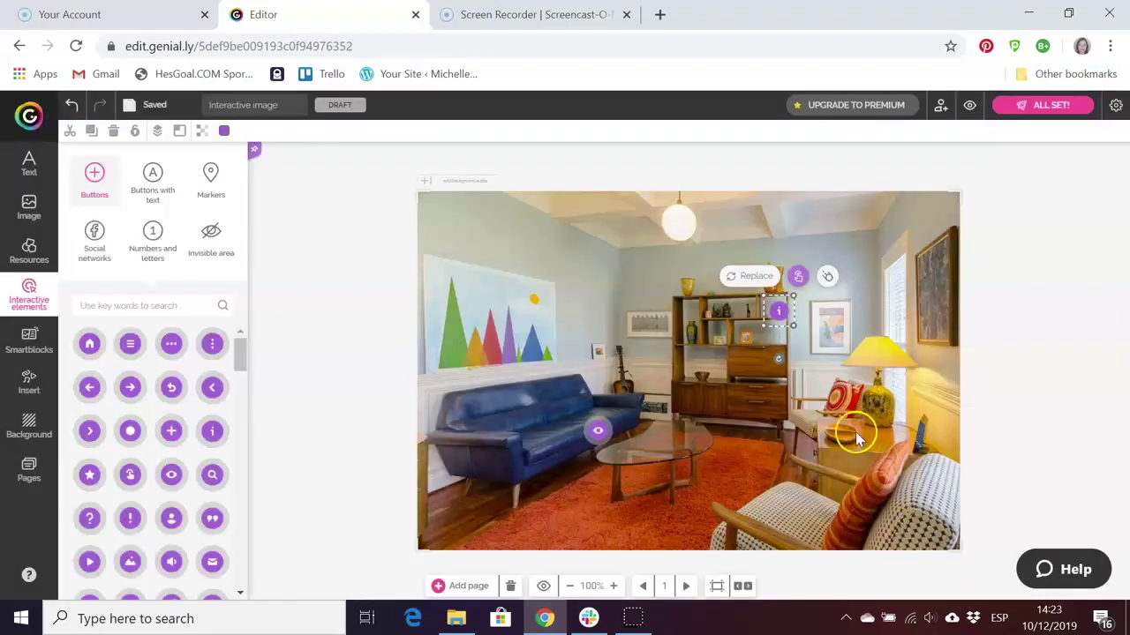
Move the eye button from the sofa onto the triangle painting.
left_click(783, 309)
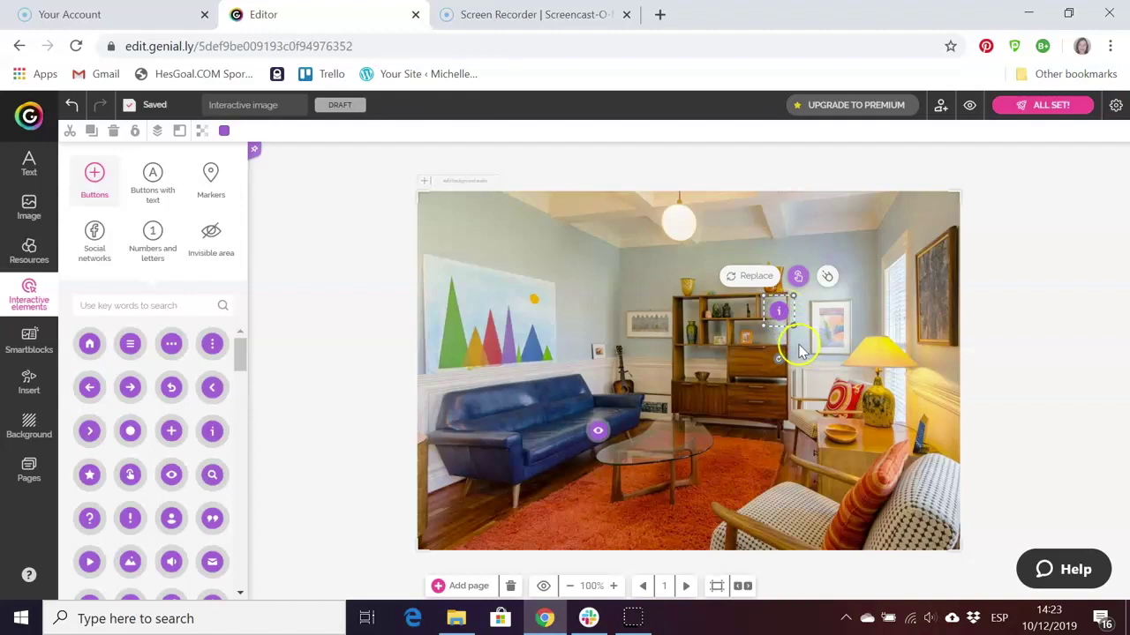
left_click(687, 349)
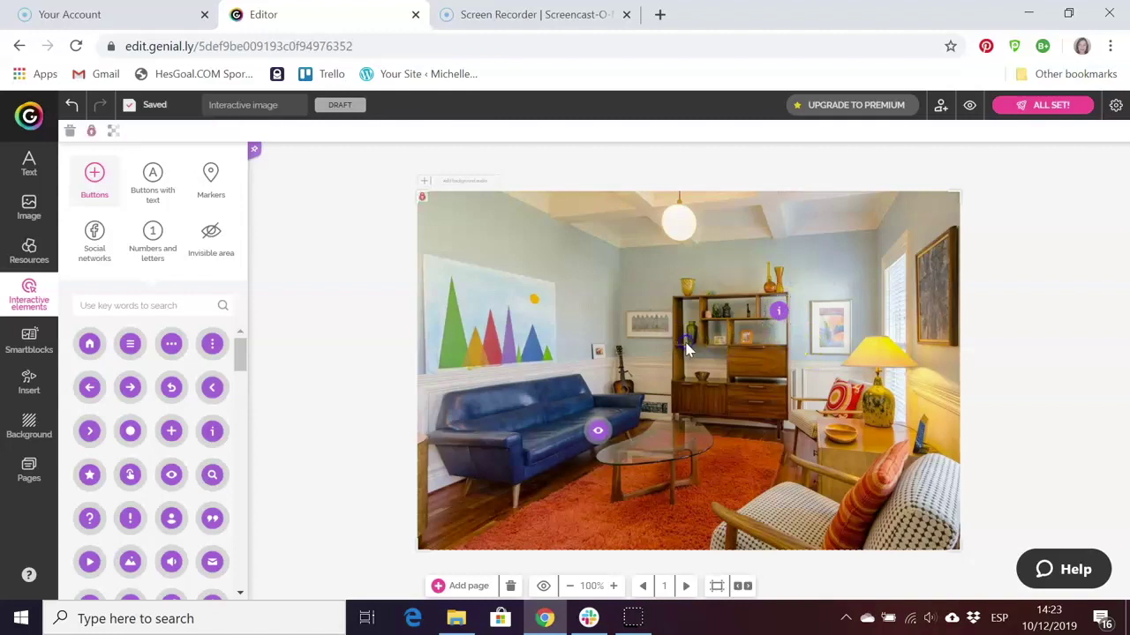
left_click(598, 430)
left_click(601, 430)
left_click_drag(600, 430, 492, 308)
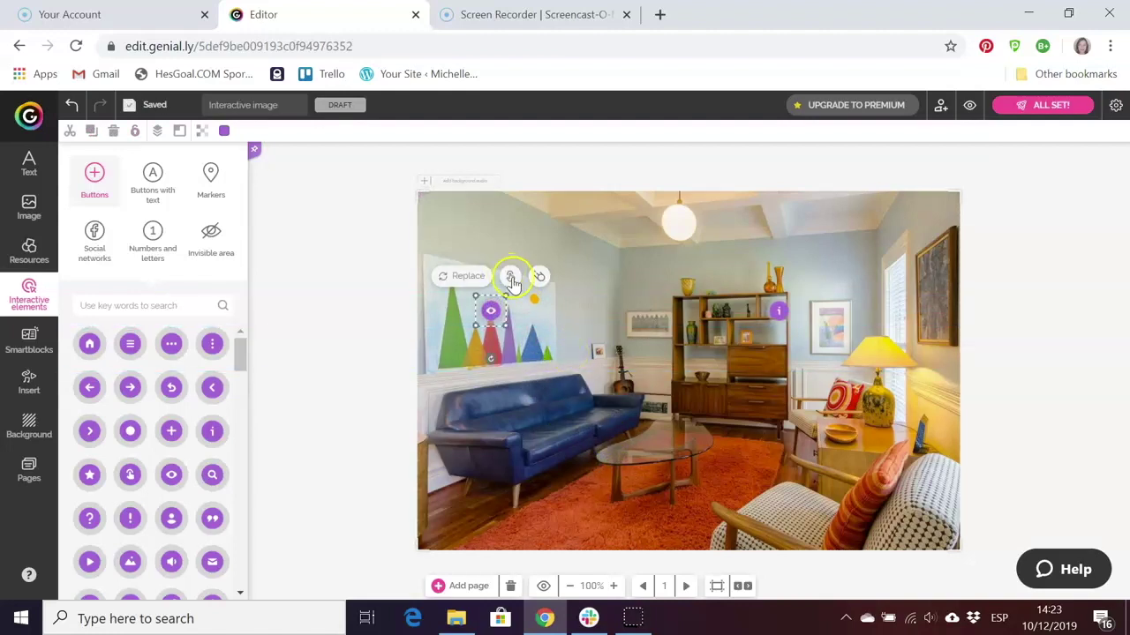
Give the eye button a tooltip containing the uploaded eight of spades card image.
left_click(510, 277)
left_click(505, 306)
left_click(382, 303)
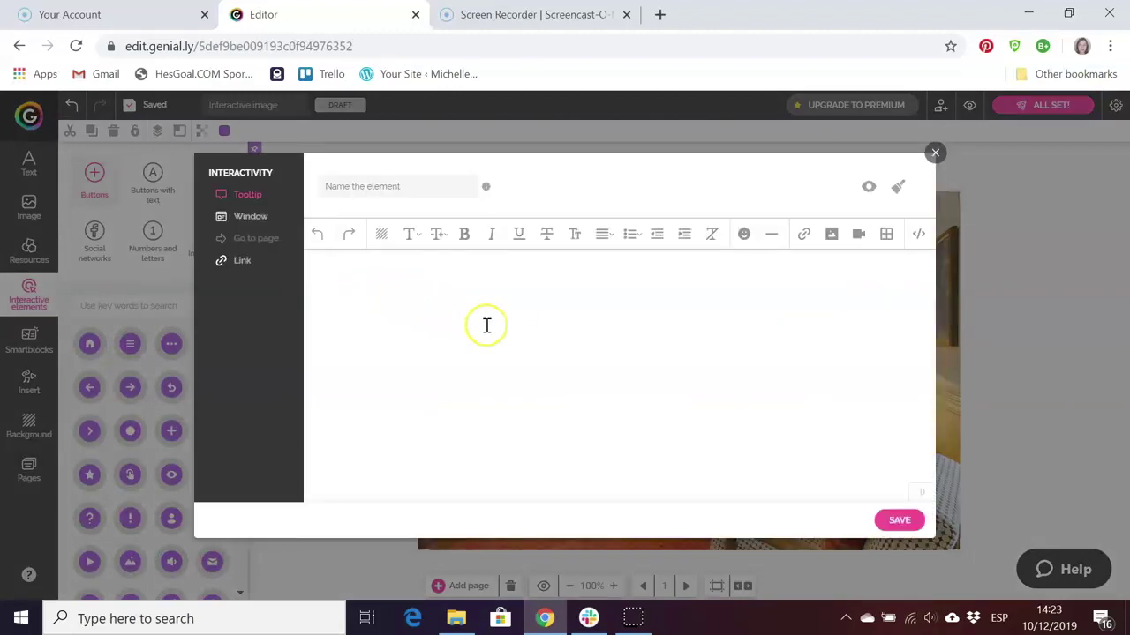
left_click(831, 239)
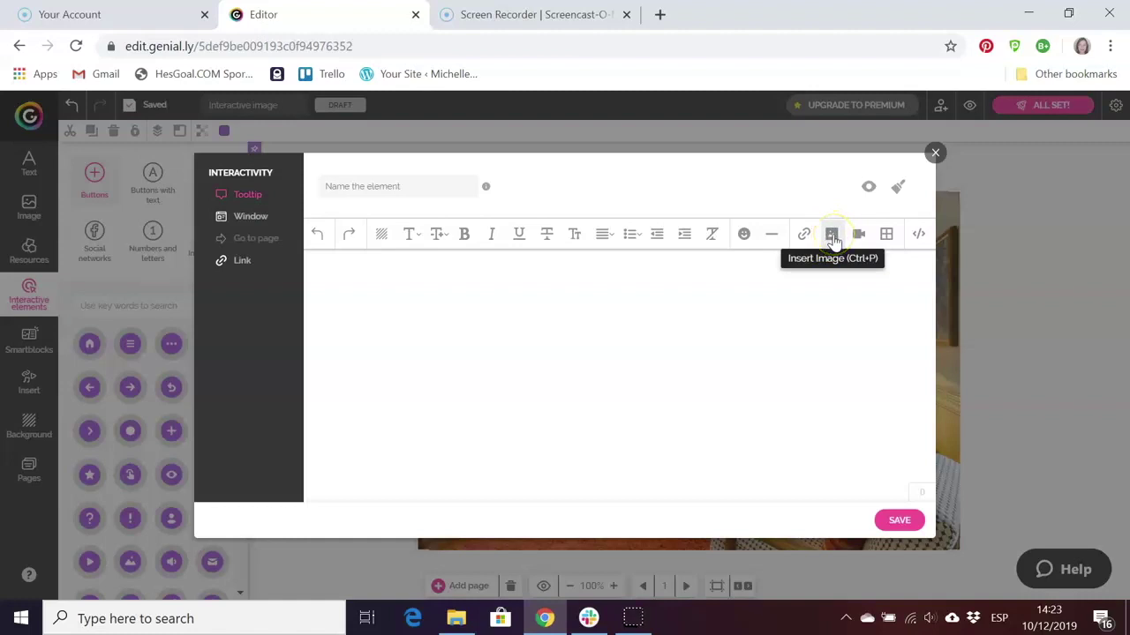
left_click(832, 237)
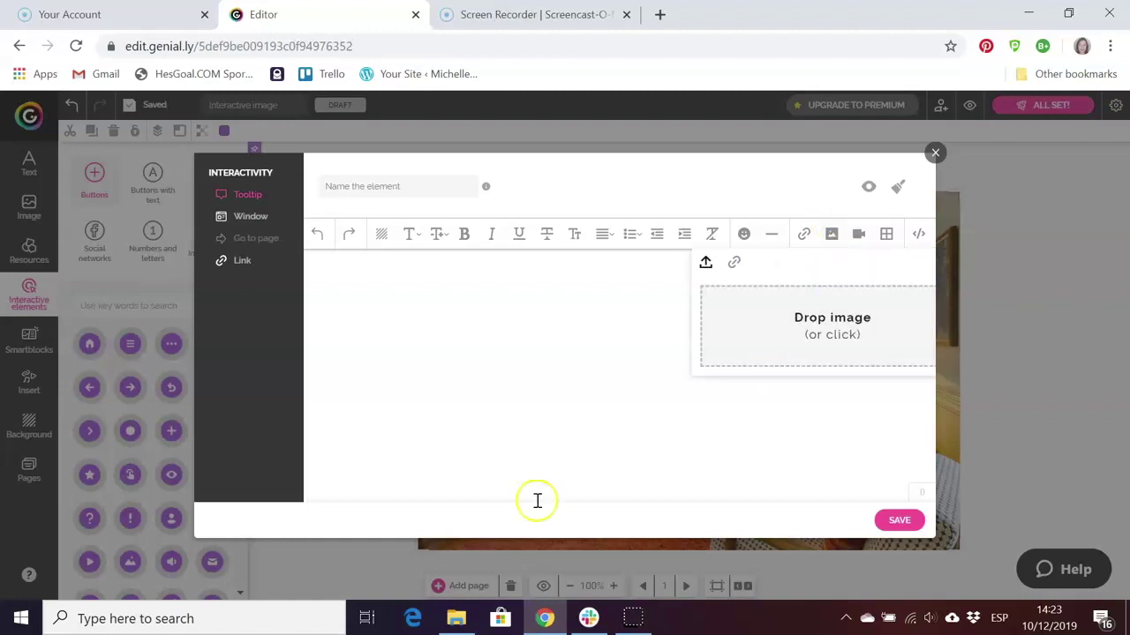
left_click(456, 618)
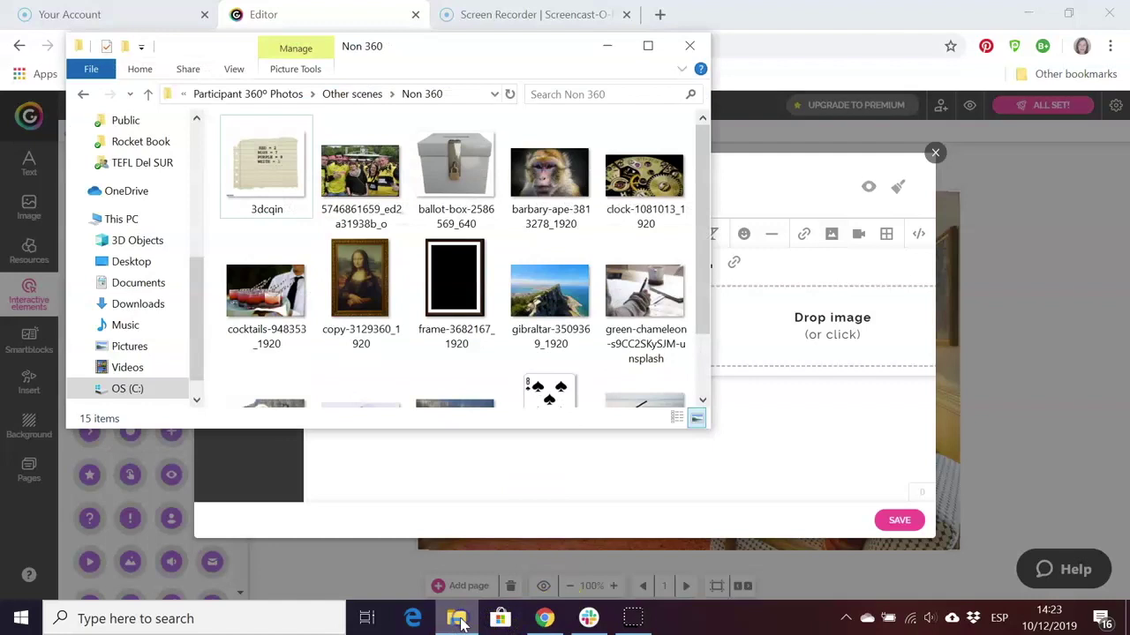
scroll(323, 248, "down", 2)
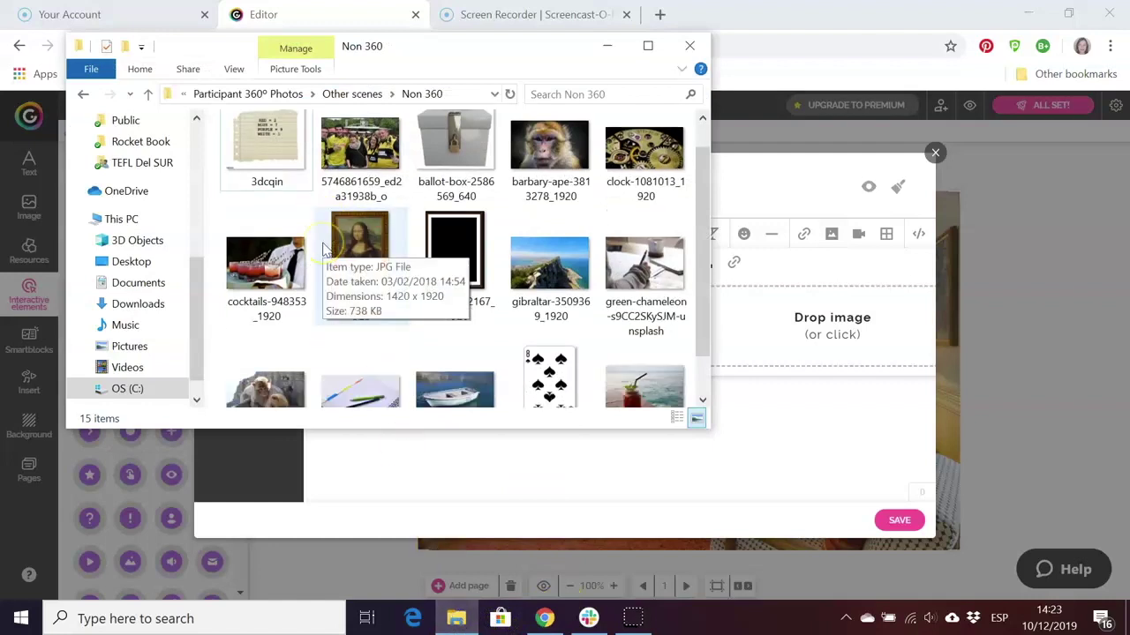
scroll(324, 248, "down", 2)
left_click(555, 324)
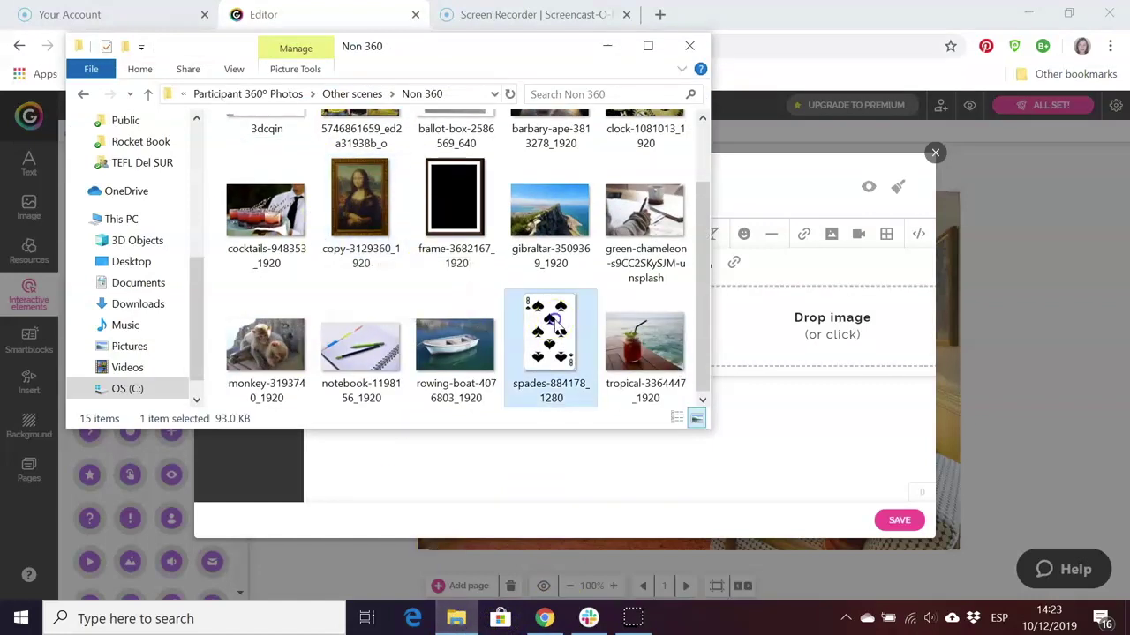
left_click_drag(554, 323, 833, 343)
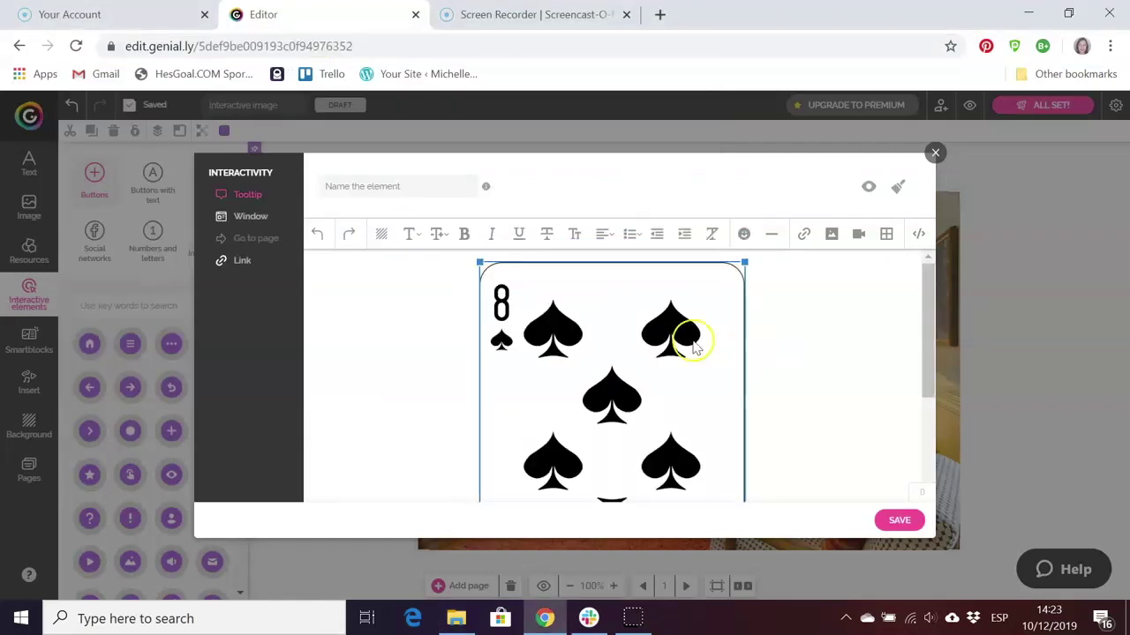
left_click(386, 286)
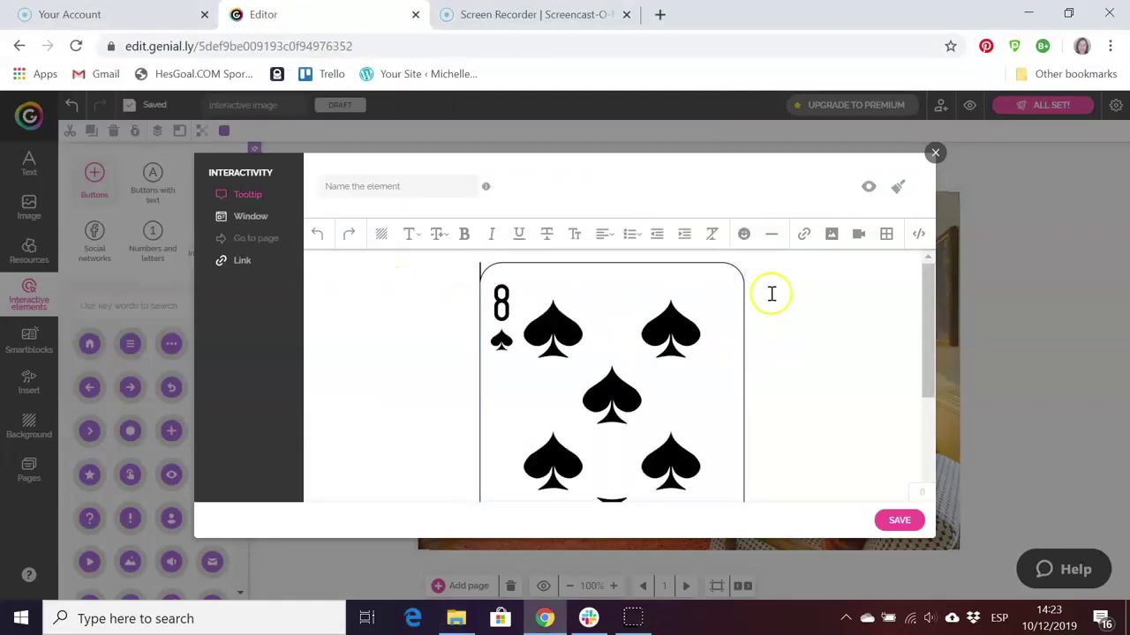
left_click(770, 294)
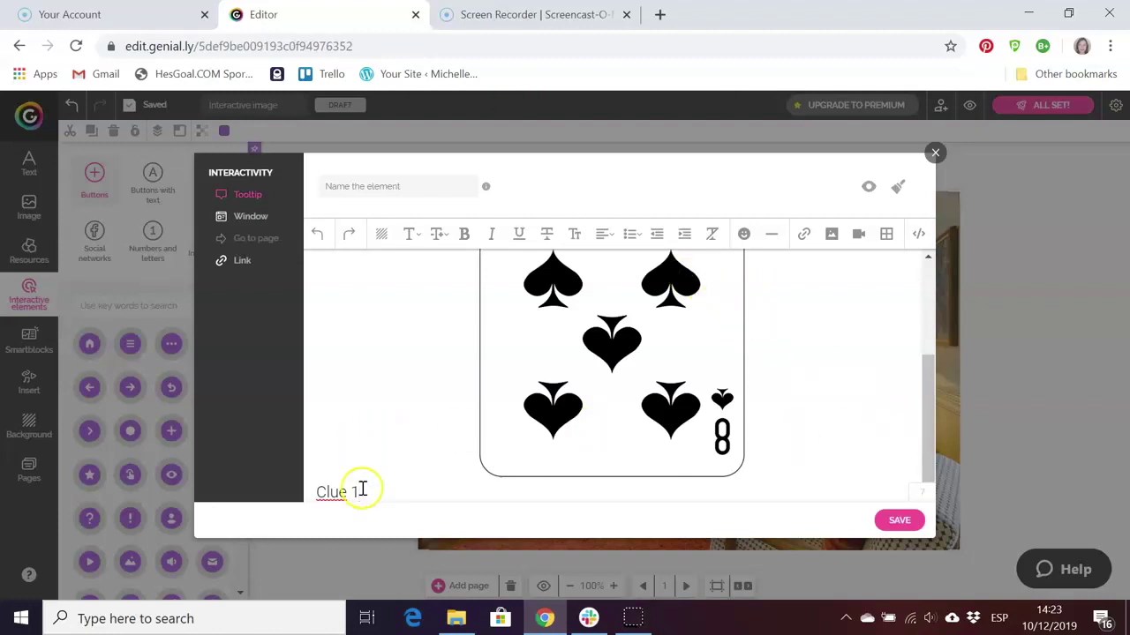
Format the 'Clue 1' caption as Arial 24 bold and save the tooltip.
left_click_drag(361, 491, 306, 490)
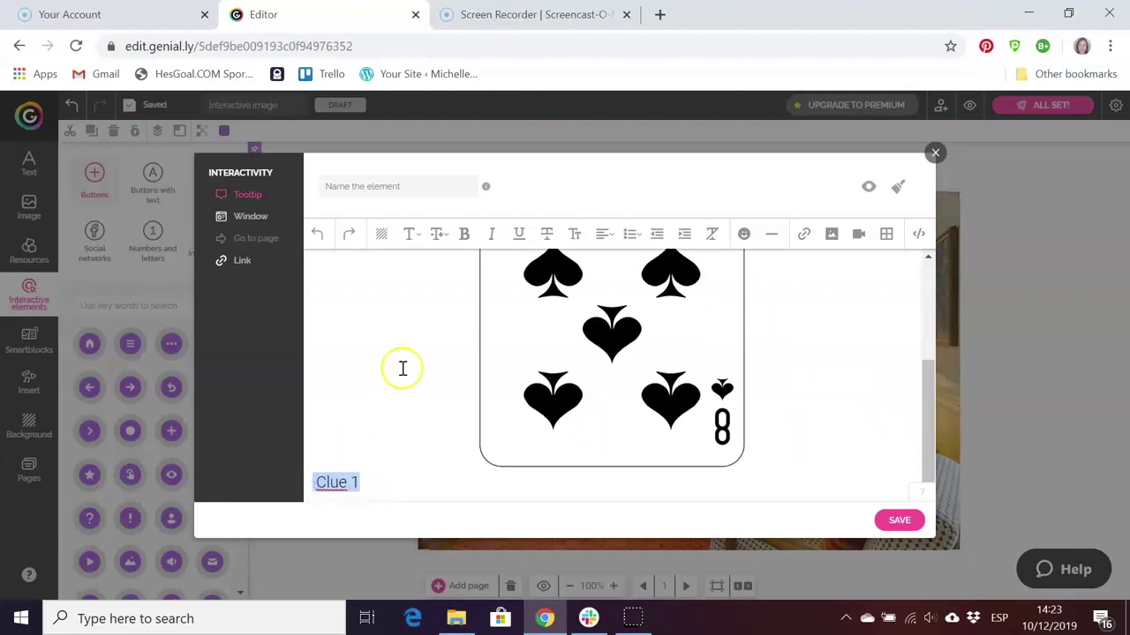
left_click(411, 240)
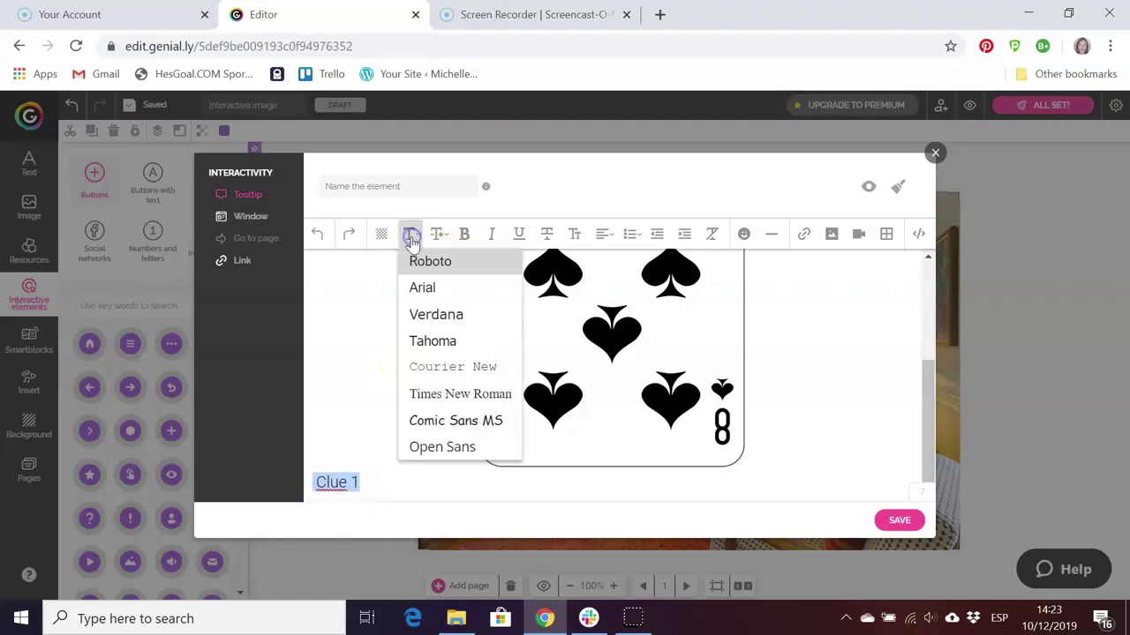
left_click(421, 281)
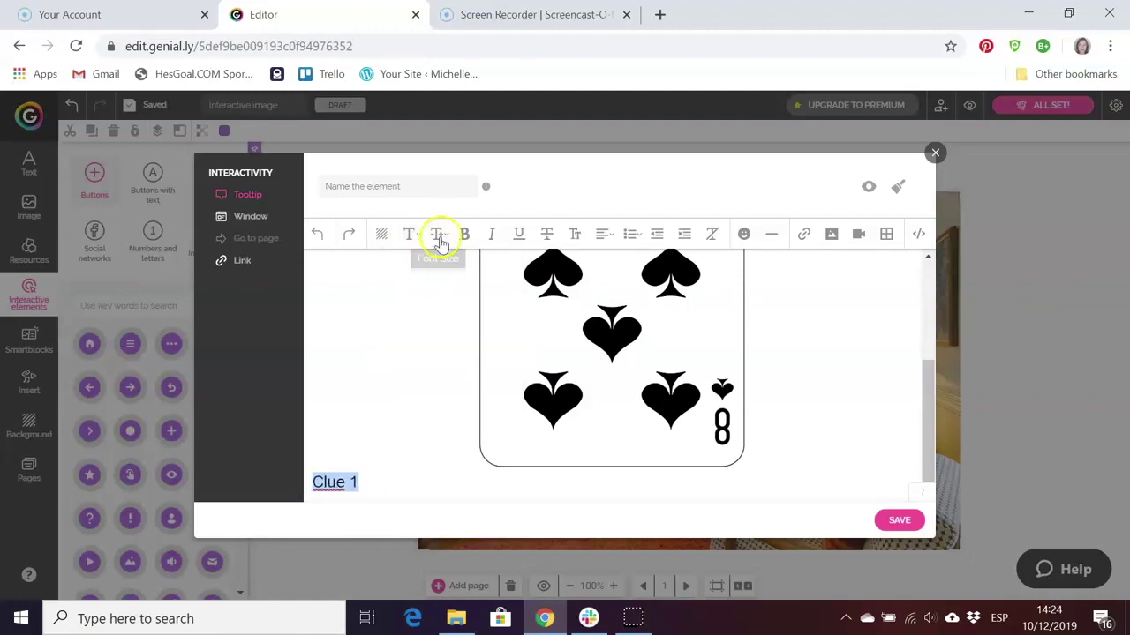
left_click(438, 233)
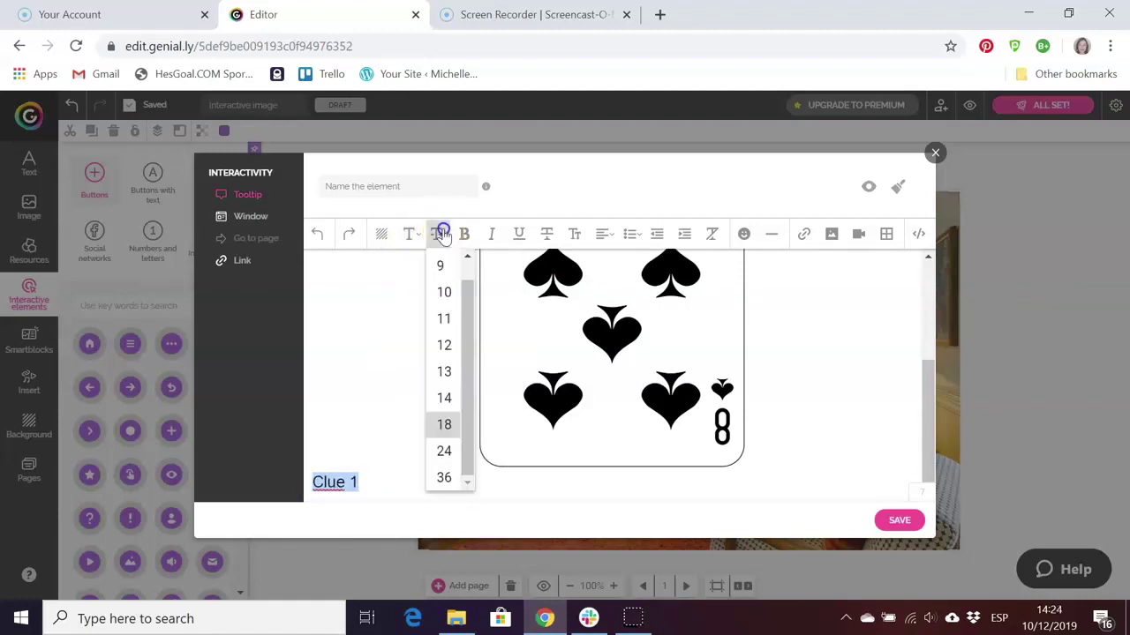
left_click(444, 452)
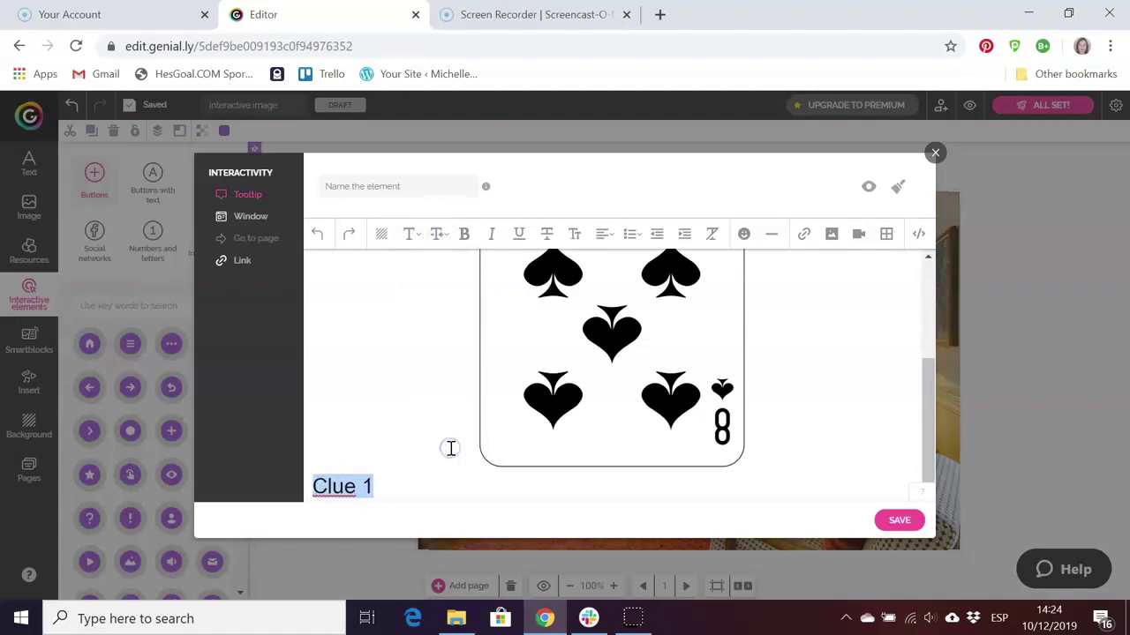
left_click(464, 233)
left_click(801, 480)
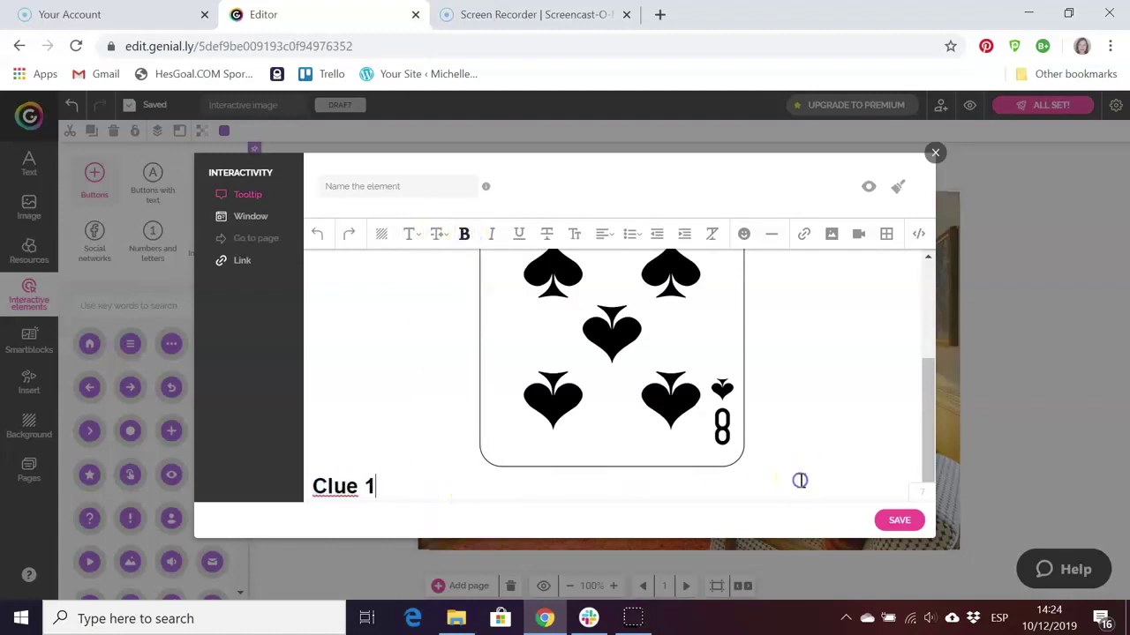
left_click(898, 521)
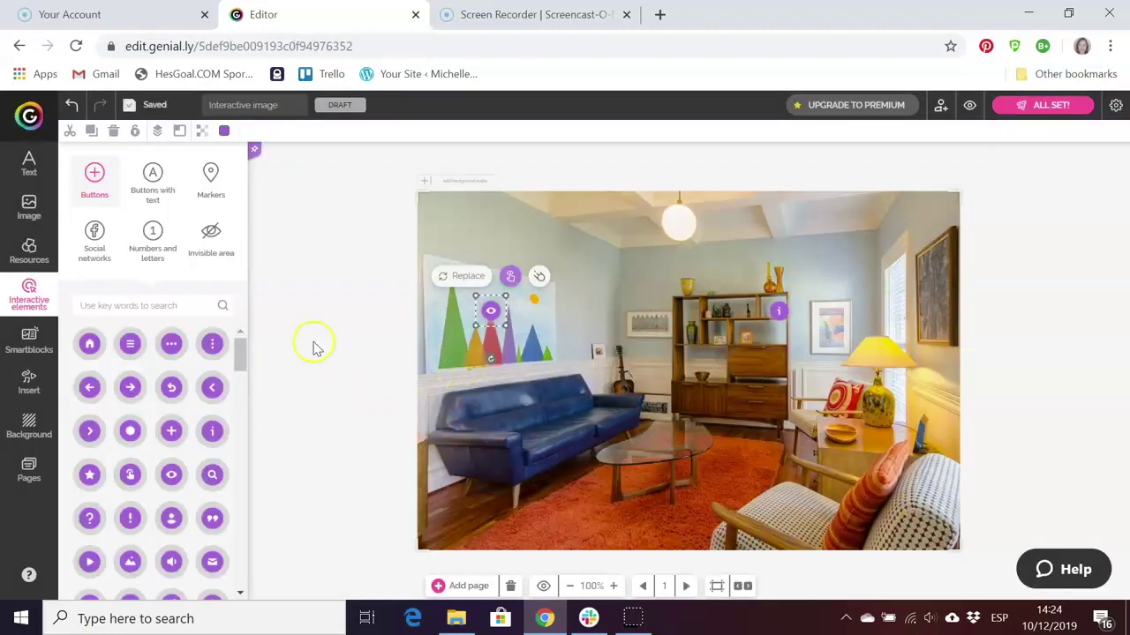
Move the i button left onto the wall above the small framed picture.
left_click(383, 395)
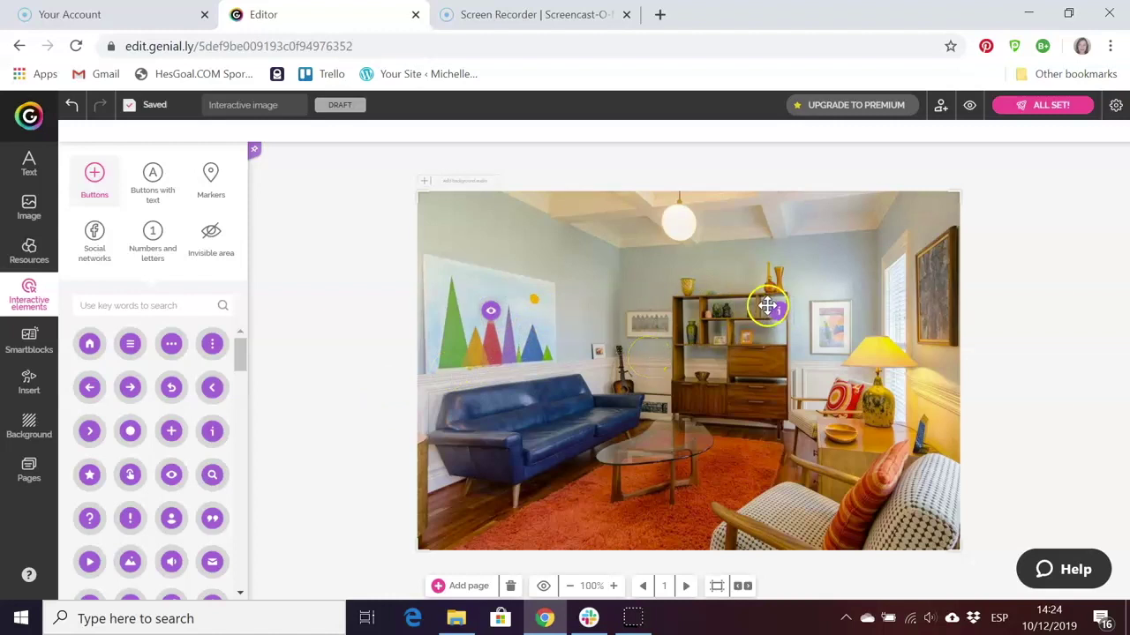
left_click_drag(780, 310, 642, 281)
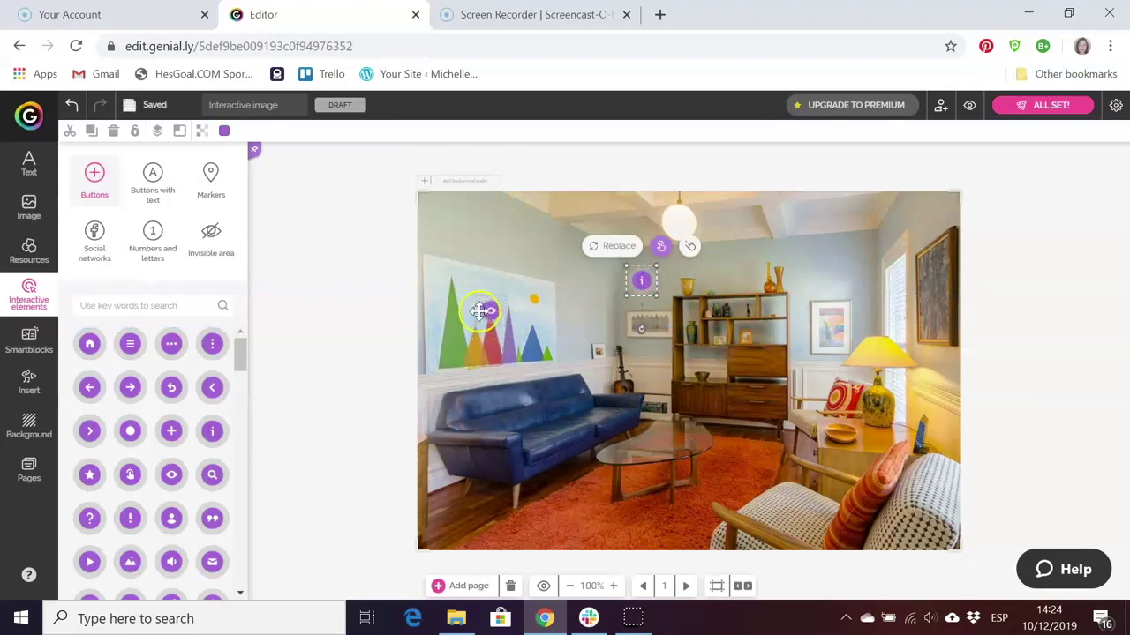
left_click(342, 345)
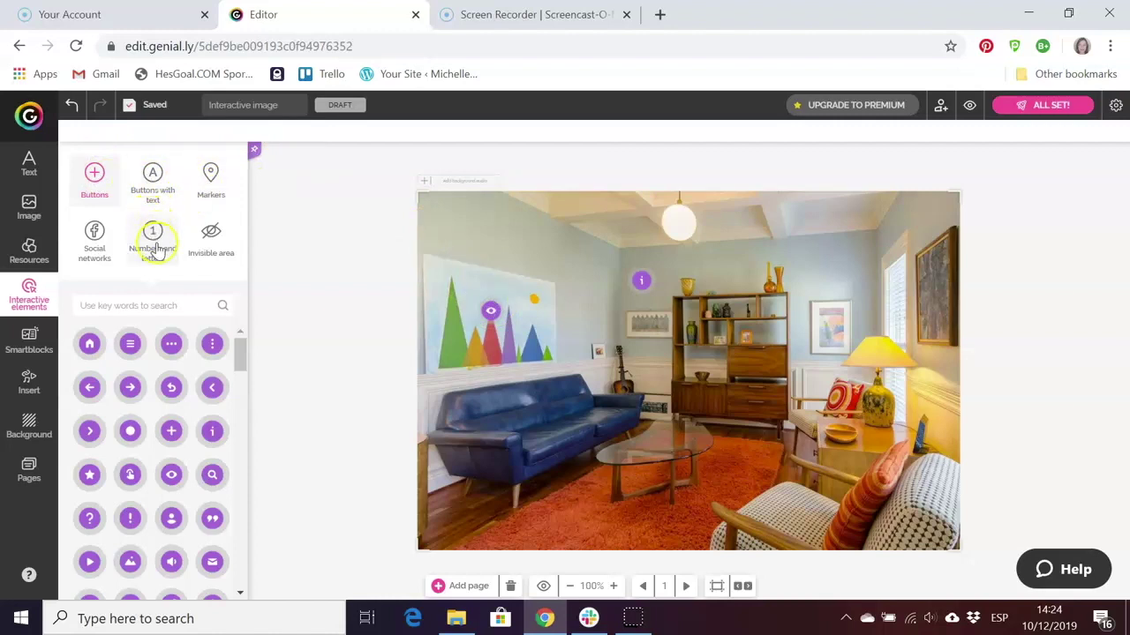
Place an invisible area on the photo and size it to cover the small pastel wall picture.
left_click(215, 243)
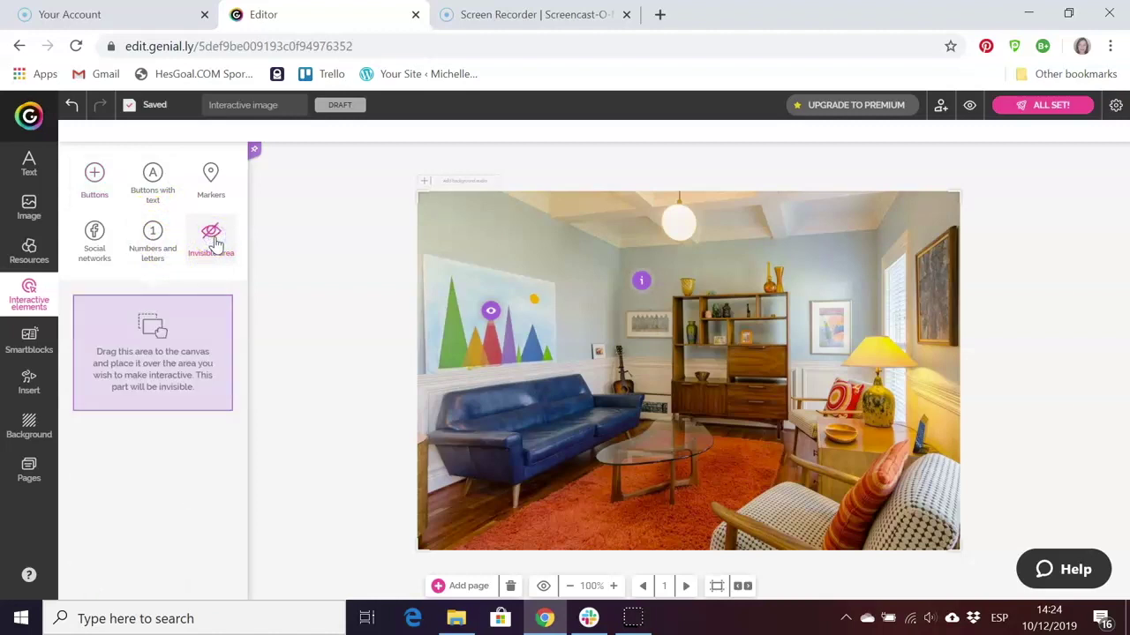
left_click_drag(183, 343, 817, 317)
left_click(739, 373)
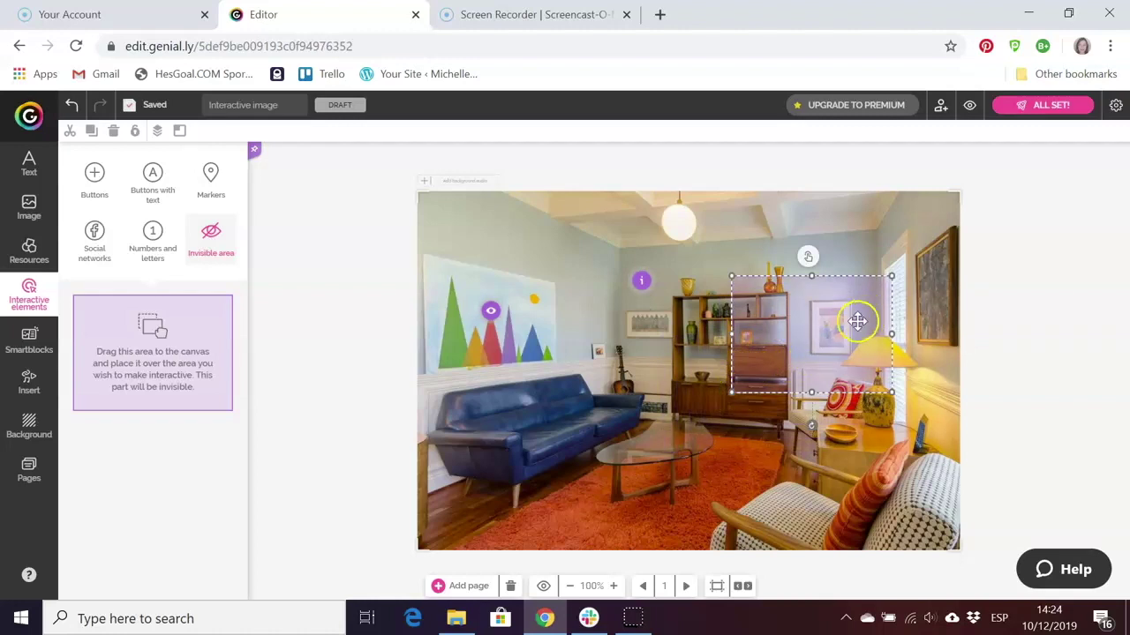
left_click_drag(731, 395, 816, 361)
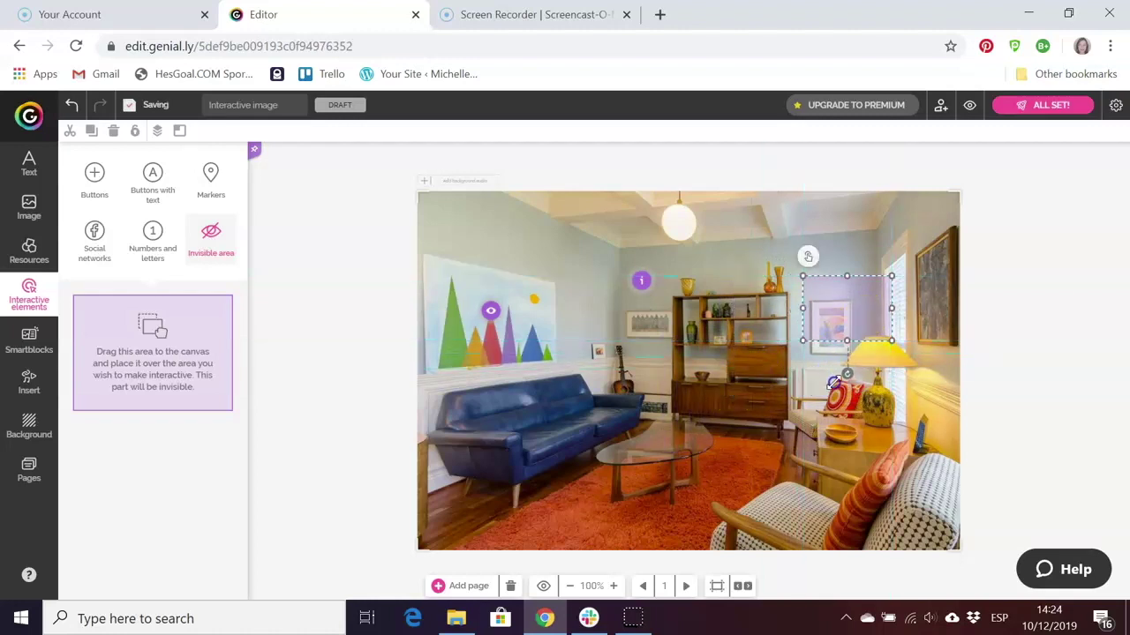
left_click_drag(814, 282, 831, 316)
left_click_drag(899, 364, 827, 300)
Give the invisible area a tooltip asking 'Who painted the Mona Lisa?' with a Mona Lisa image.
left_click(826, 283)
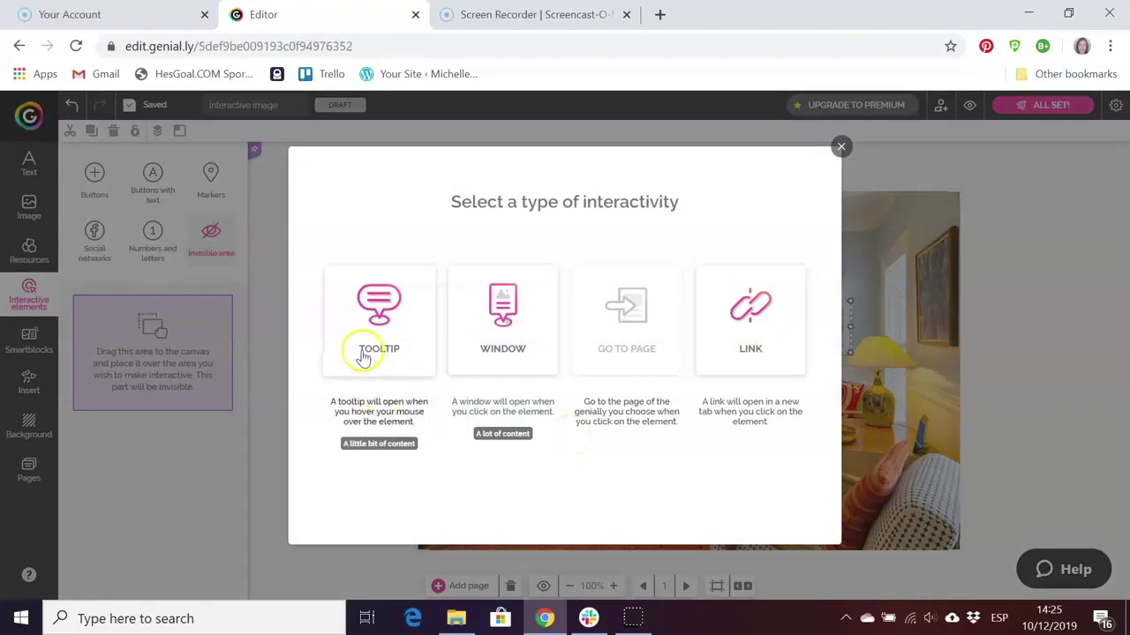
left_click(372, 319)
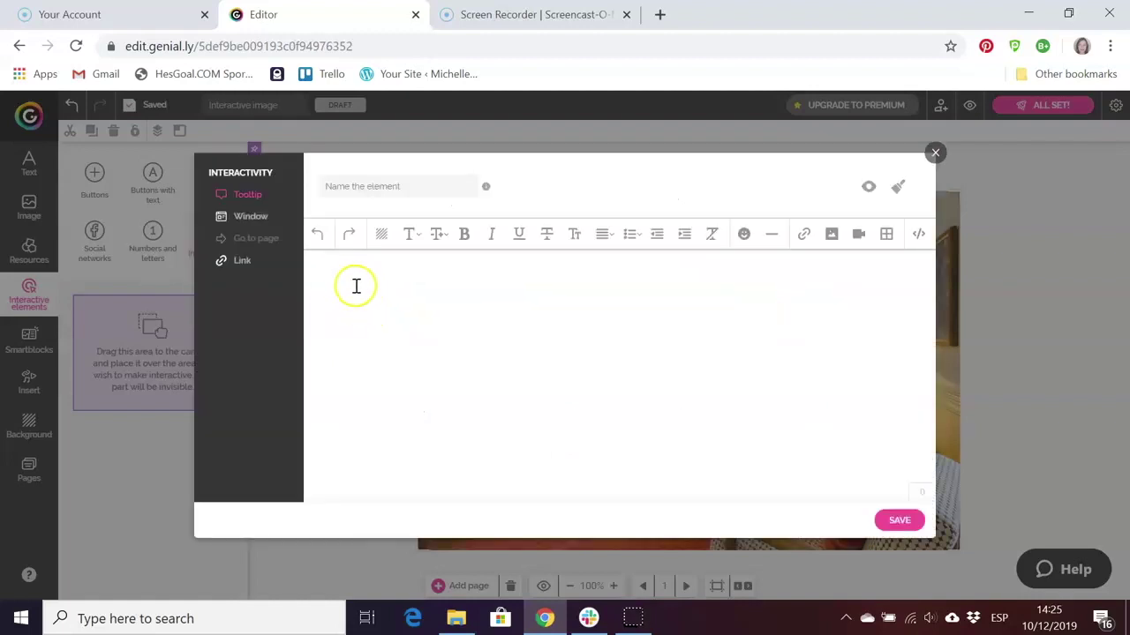
left_click(356, 286)
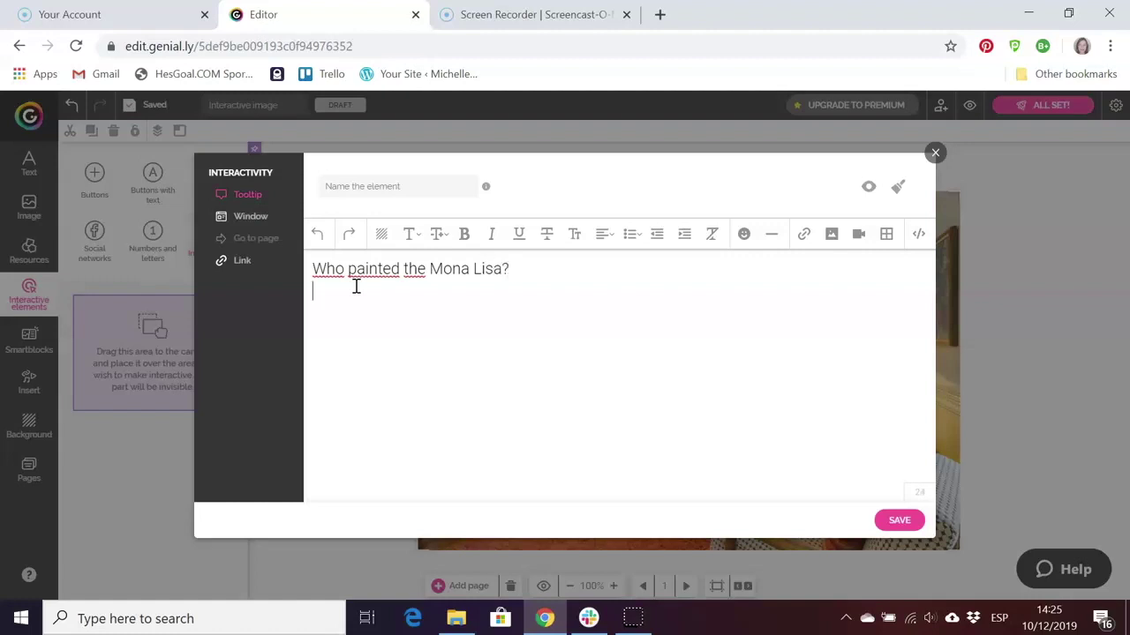
left_click(831, 235)
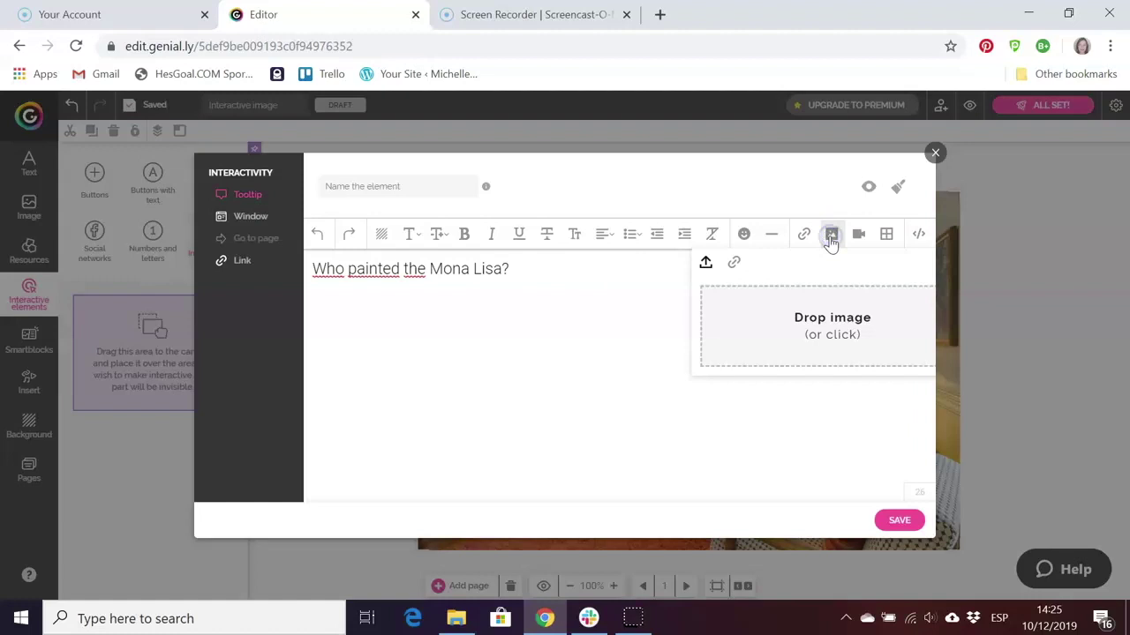
left_click(456, 618)
left_click_drag(360, 203, 809, 343)
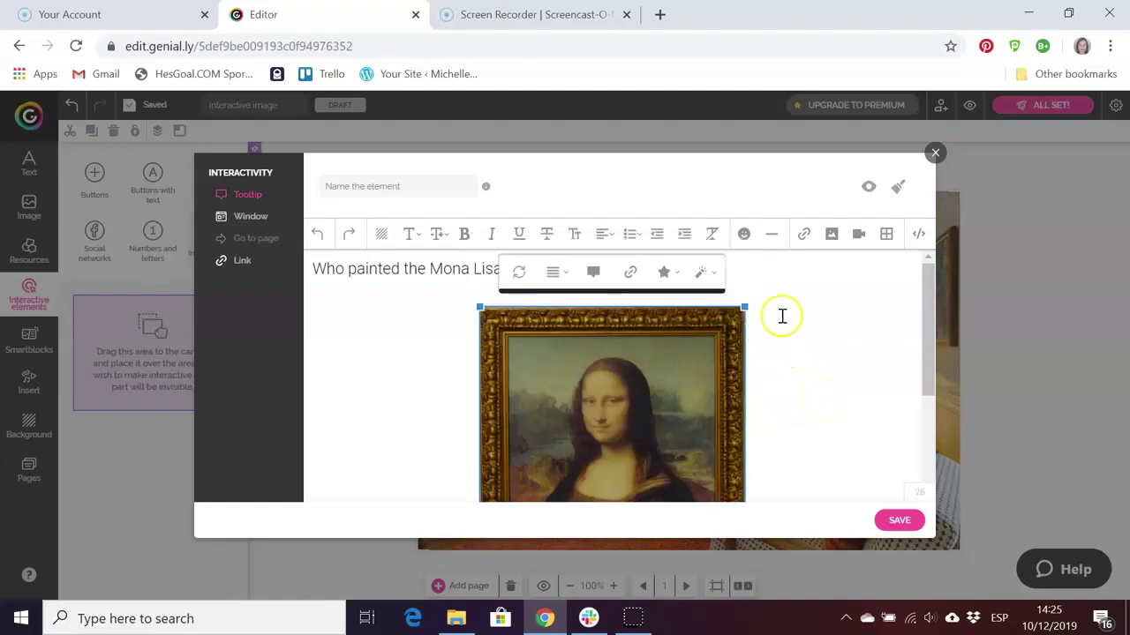
Add a bold 'Puzzle 2' heading above the tooltip question.
scroll(419, 454, "down", 2)
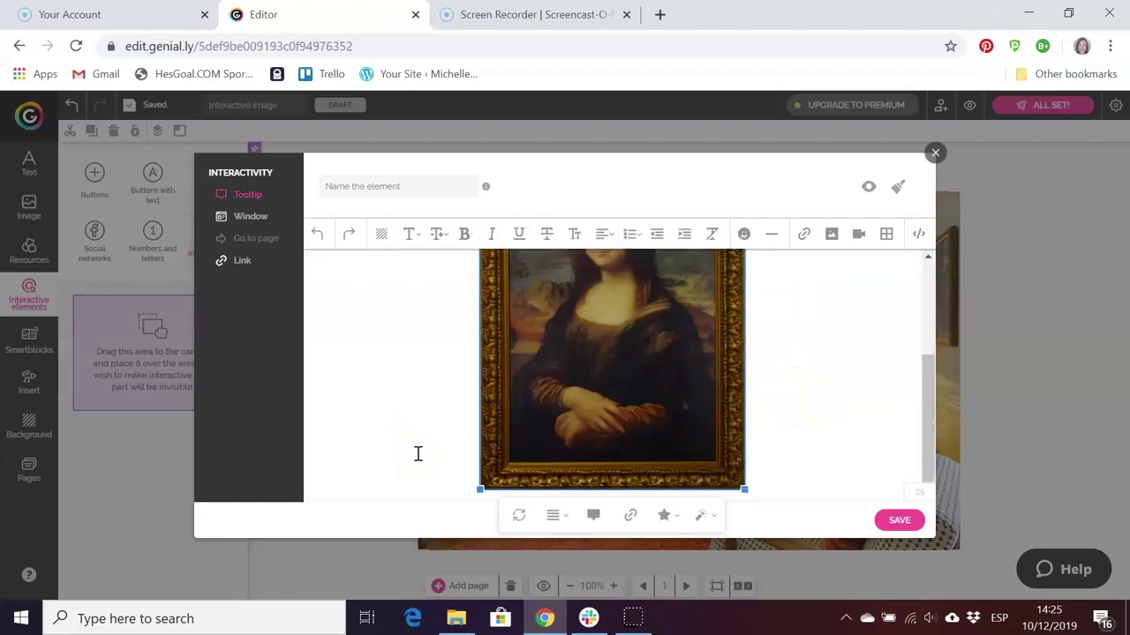
scroll(415, 452, "up", 2)
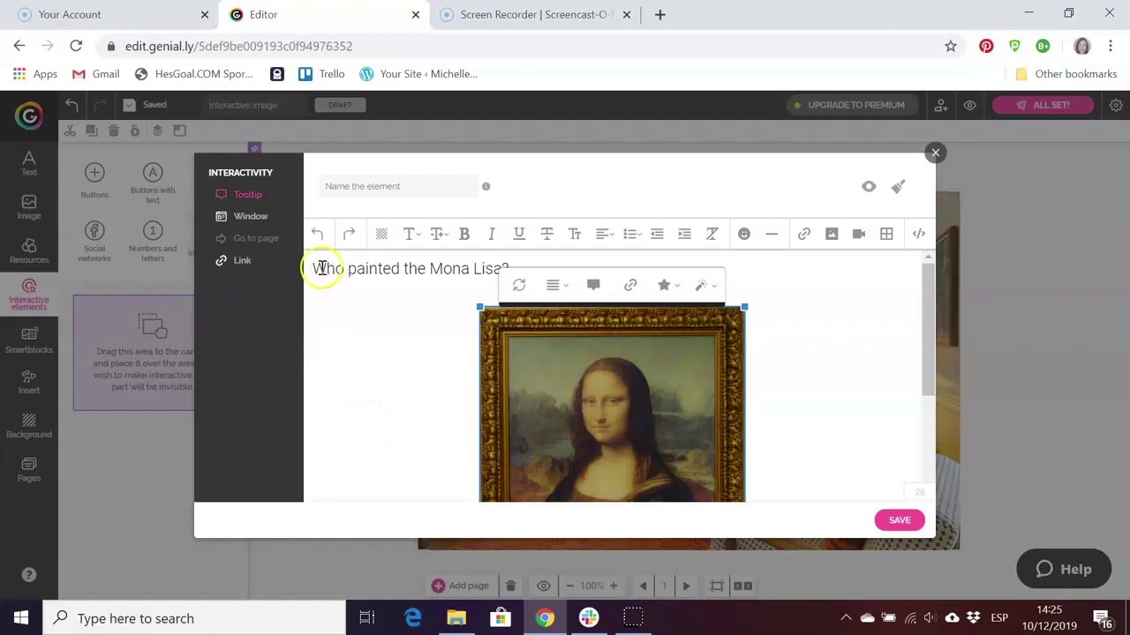
left_click(315, 268)
key("Return")
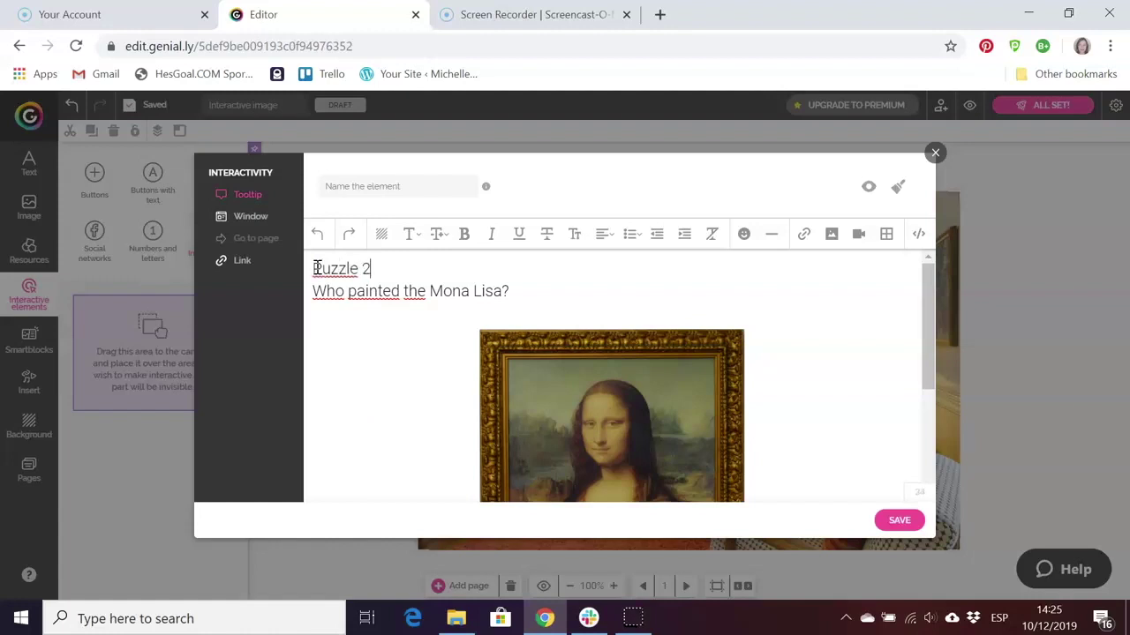
left_click_drag(387, 263, 298, 262)
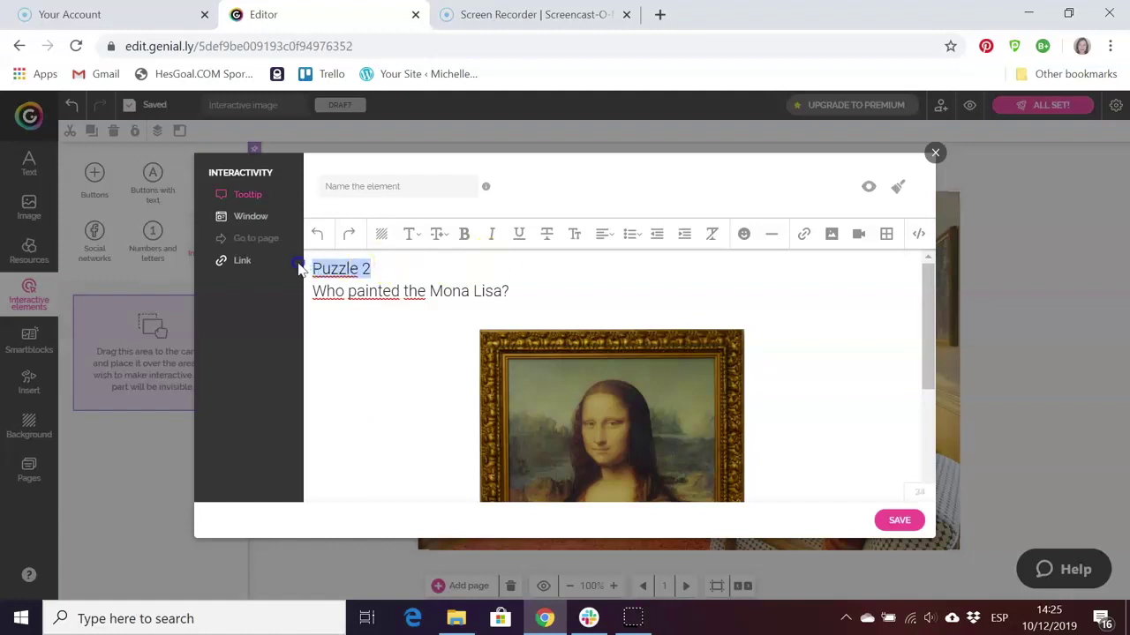
left_click(465, 233)
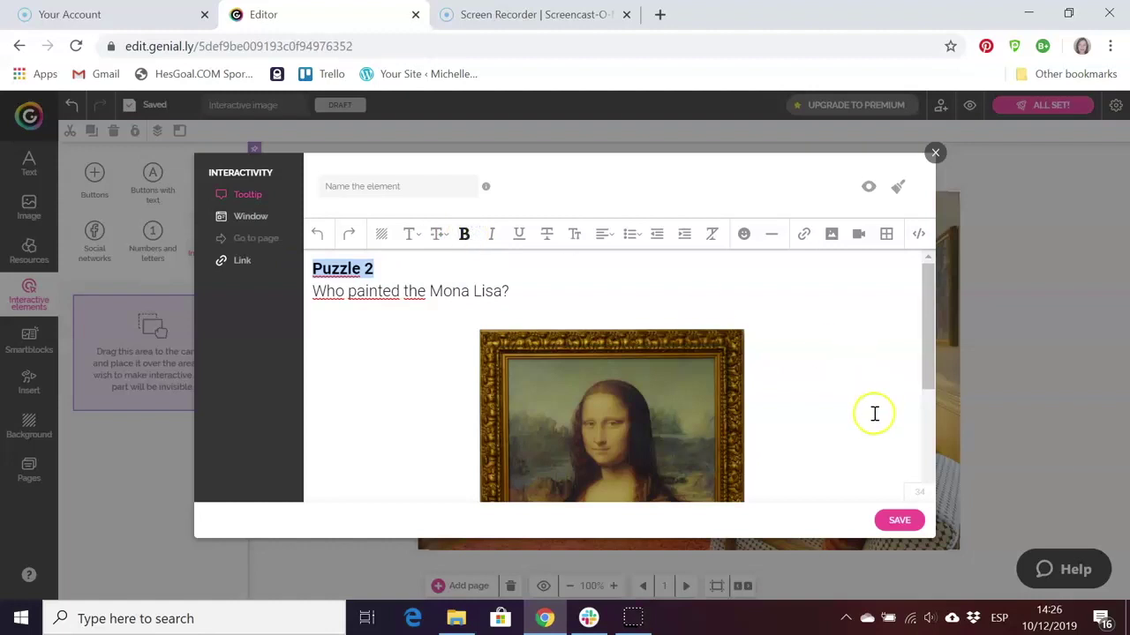
left_click(894, 524)
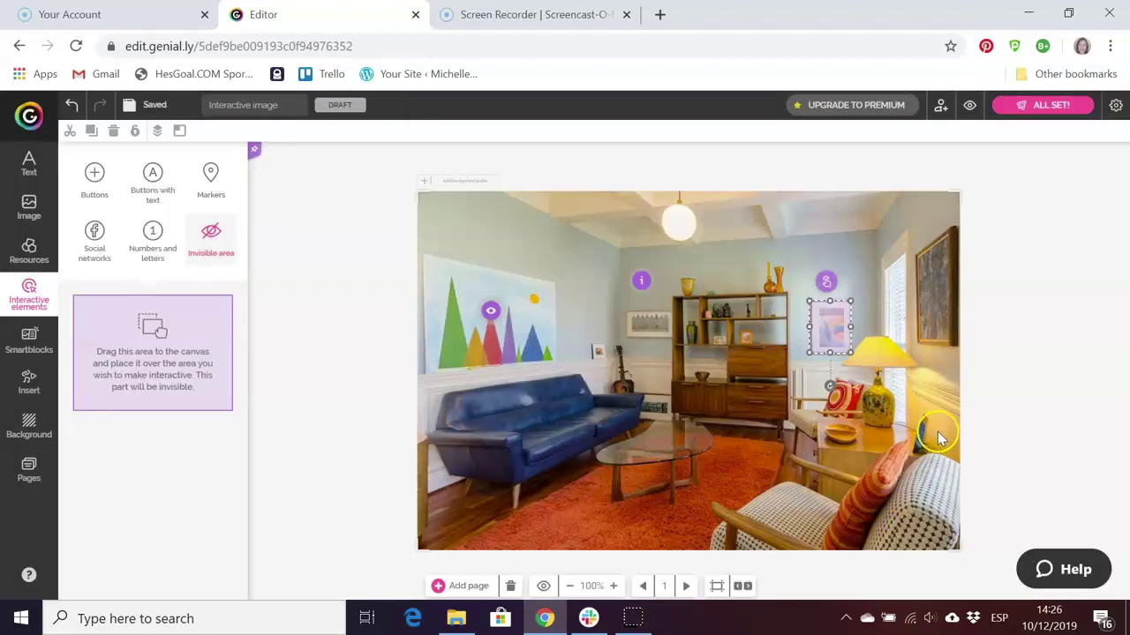
left_click(985, 399)
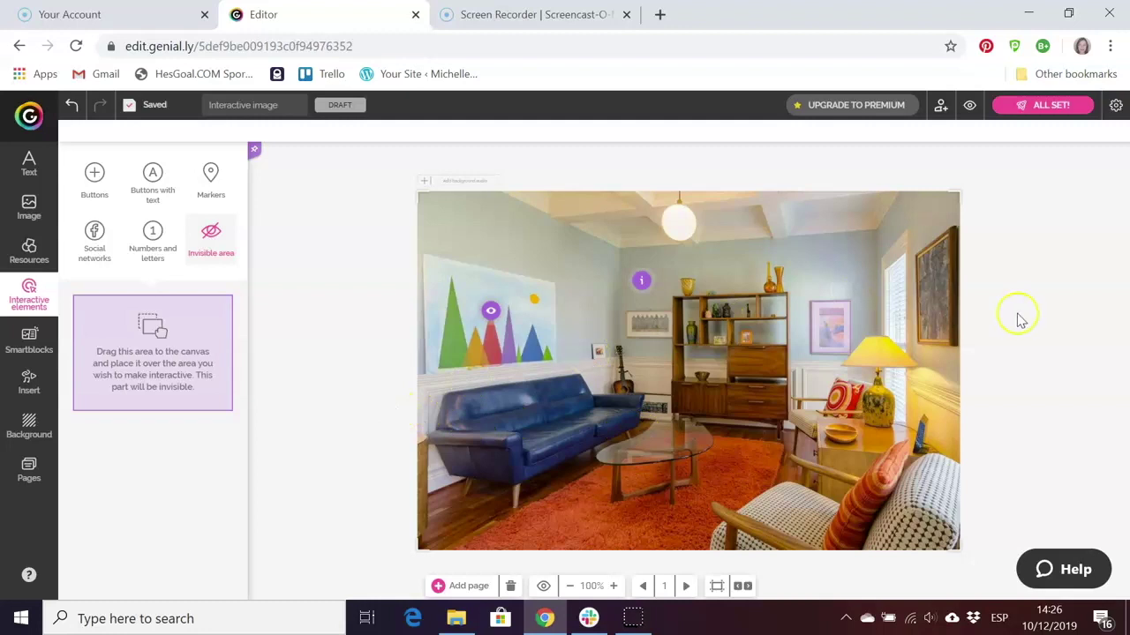
Preview the image and test the eye clue's 8 of spades card window.
left_click(969, 107)
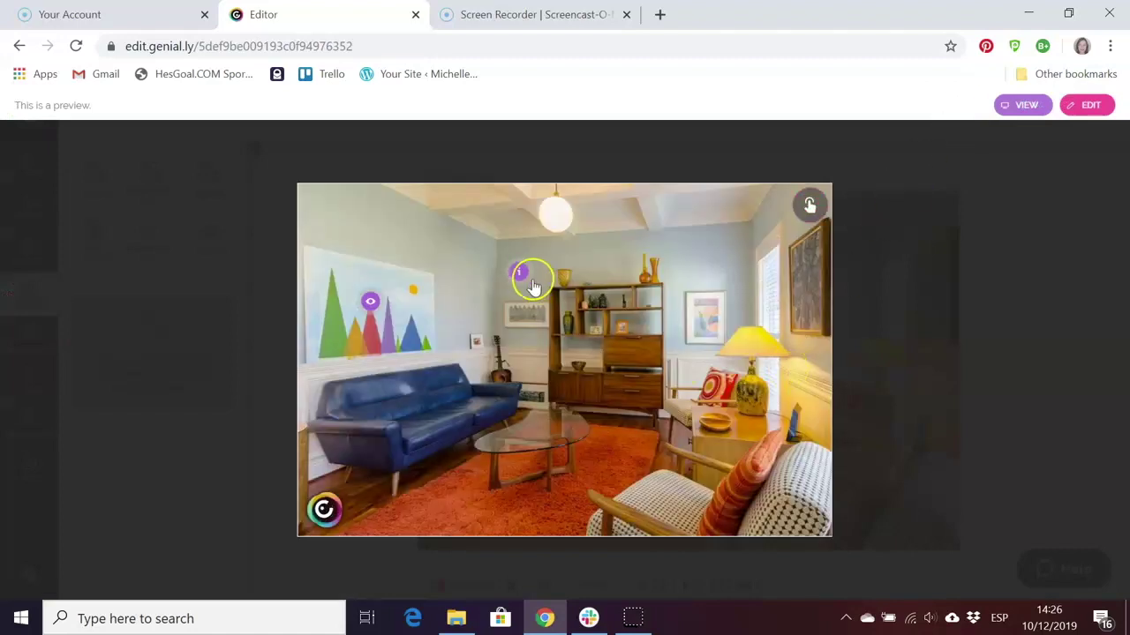
mouse_move(521, 276)
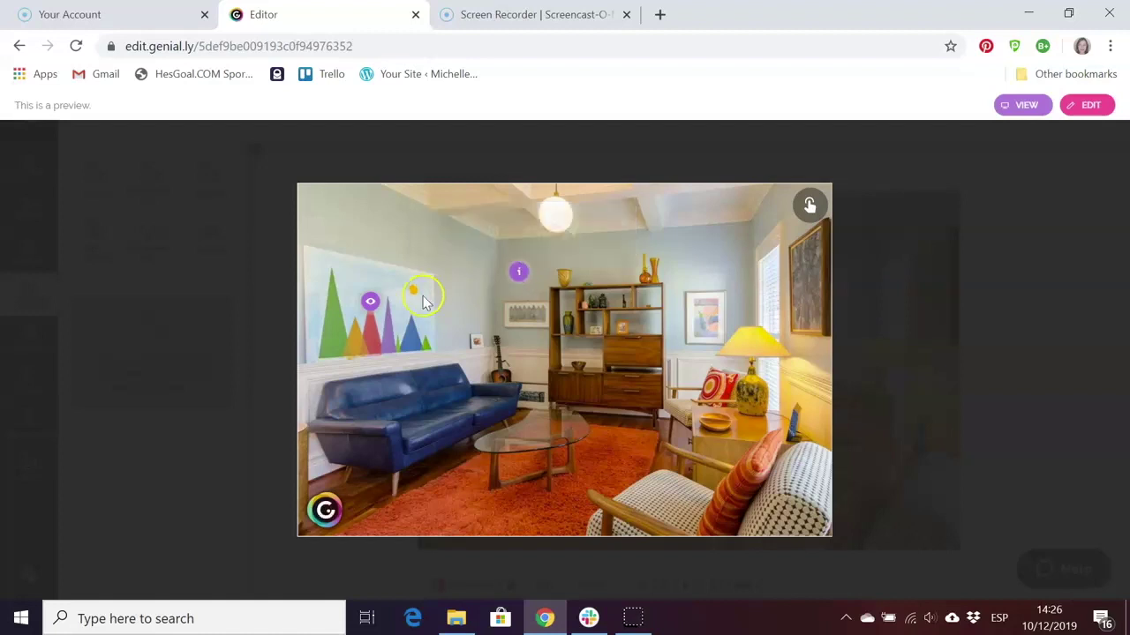
left_click(368, 303)
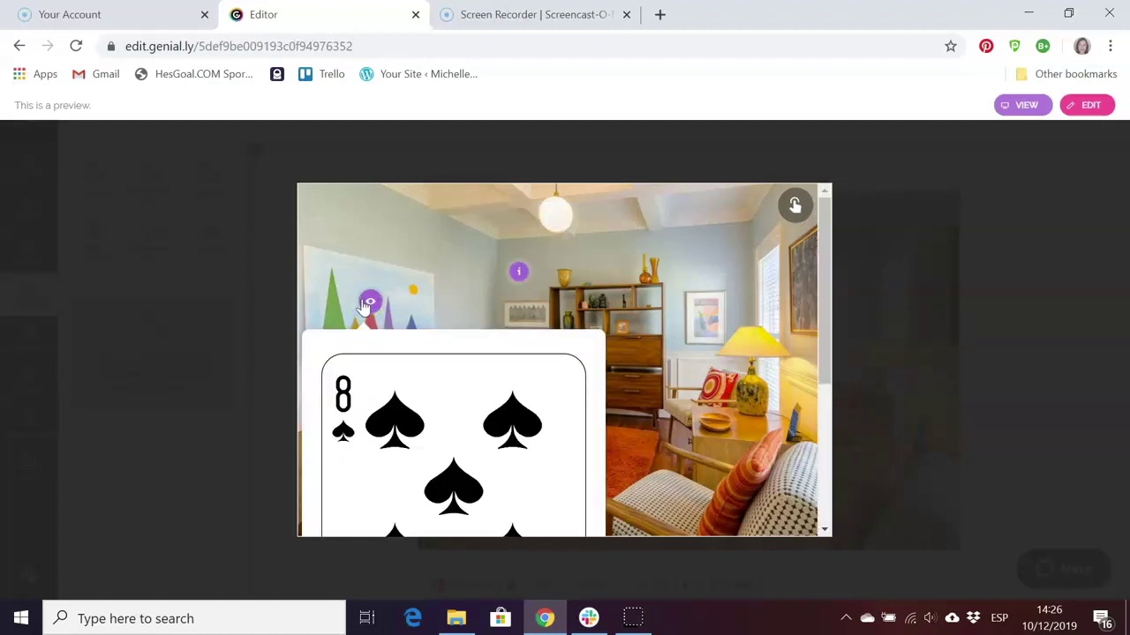
scroll(365, 358, "down", 3)
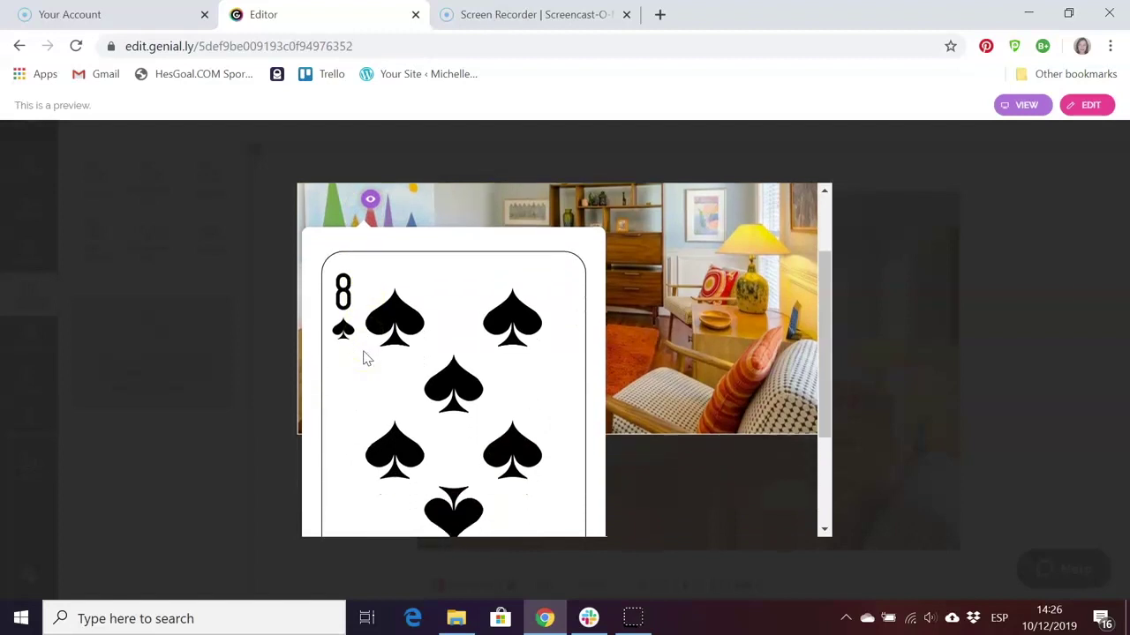
scroll(367, 359, "down", 2)
scroll(368, 359, "up", 5)
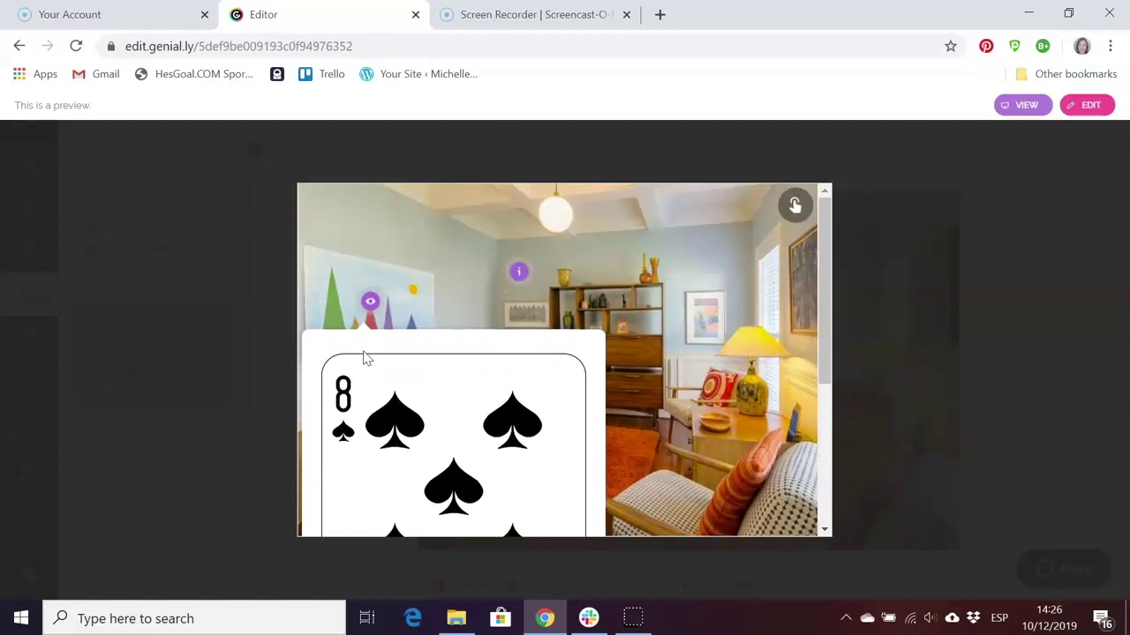
left_click(575, 318)
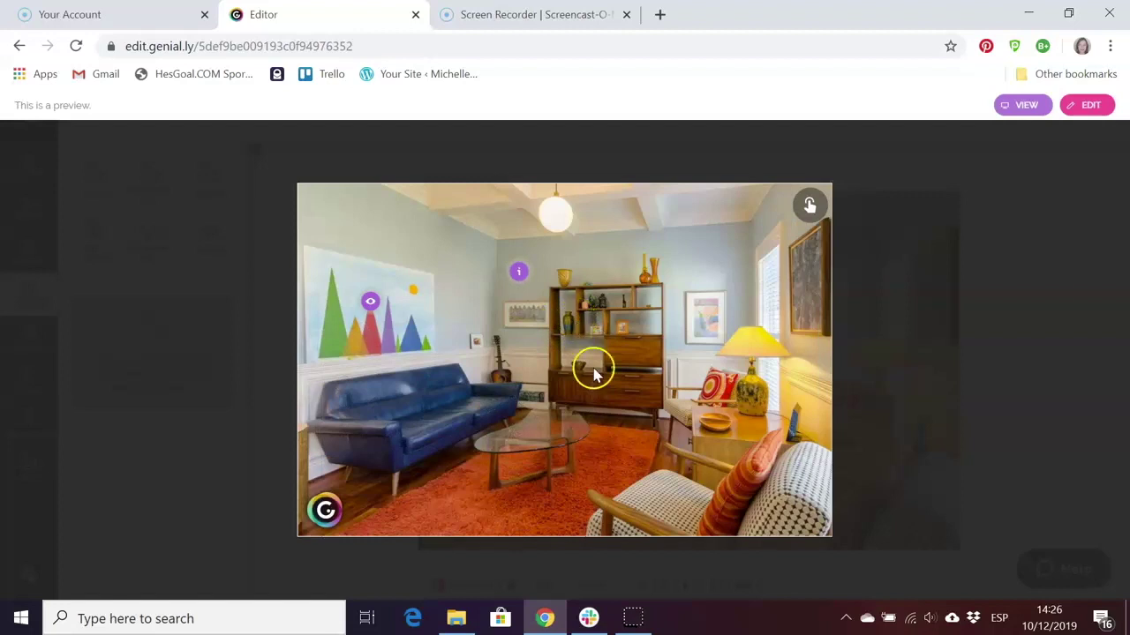
Check the Puzzle 2 tooltip on the wall picture in preview.
left_click(699, 327)
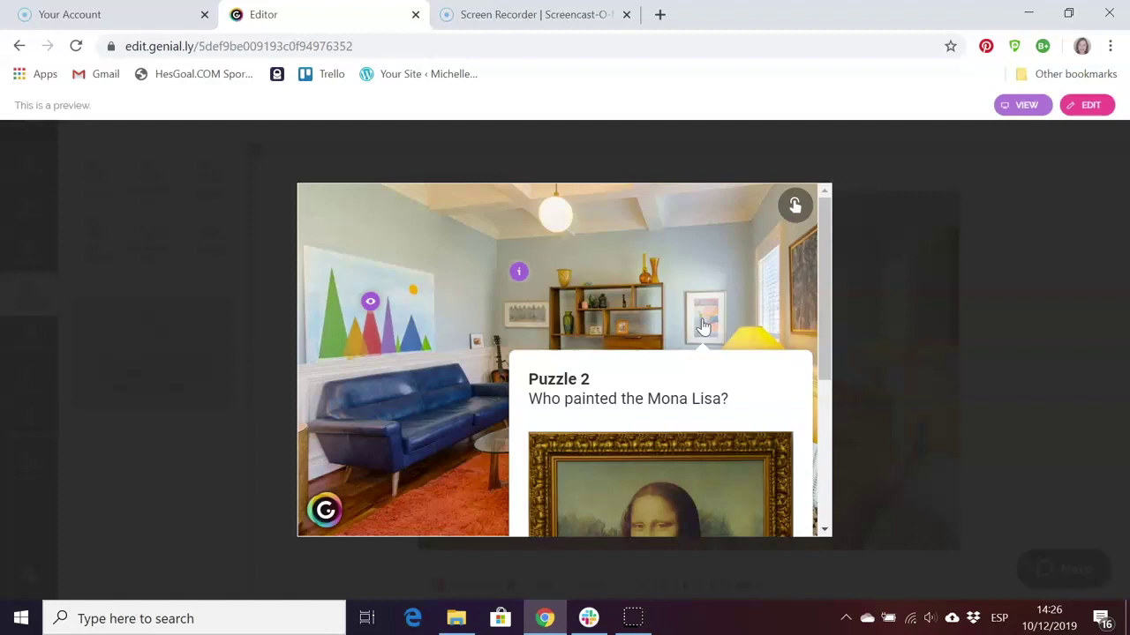
left_click(697, 326)
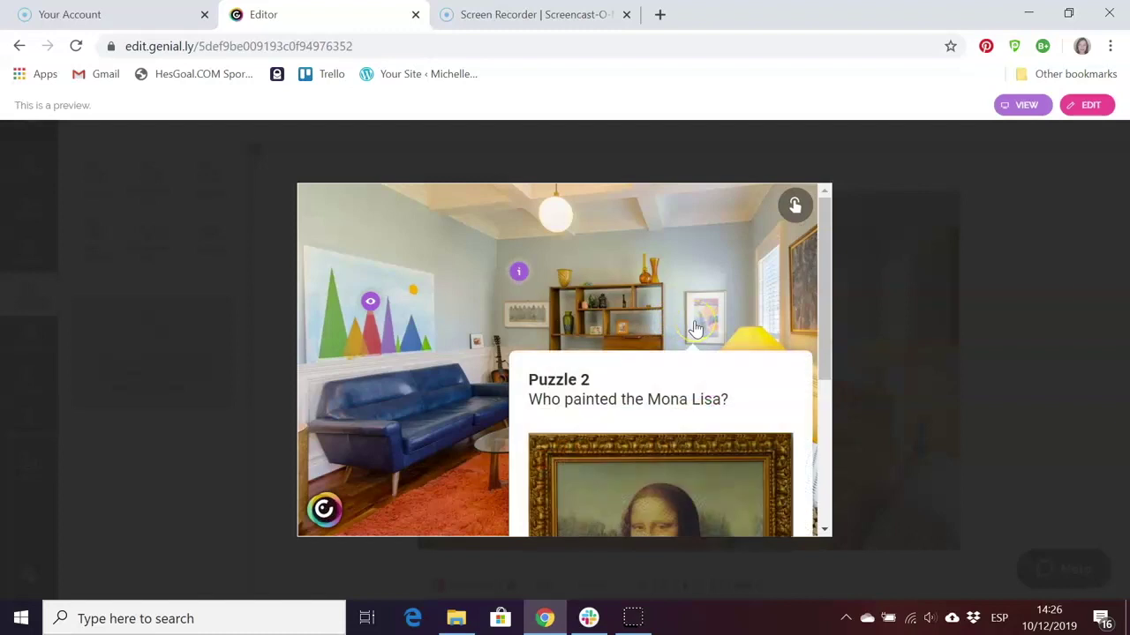
left_click(648, 319)
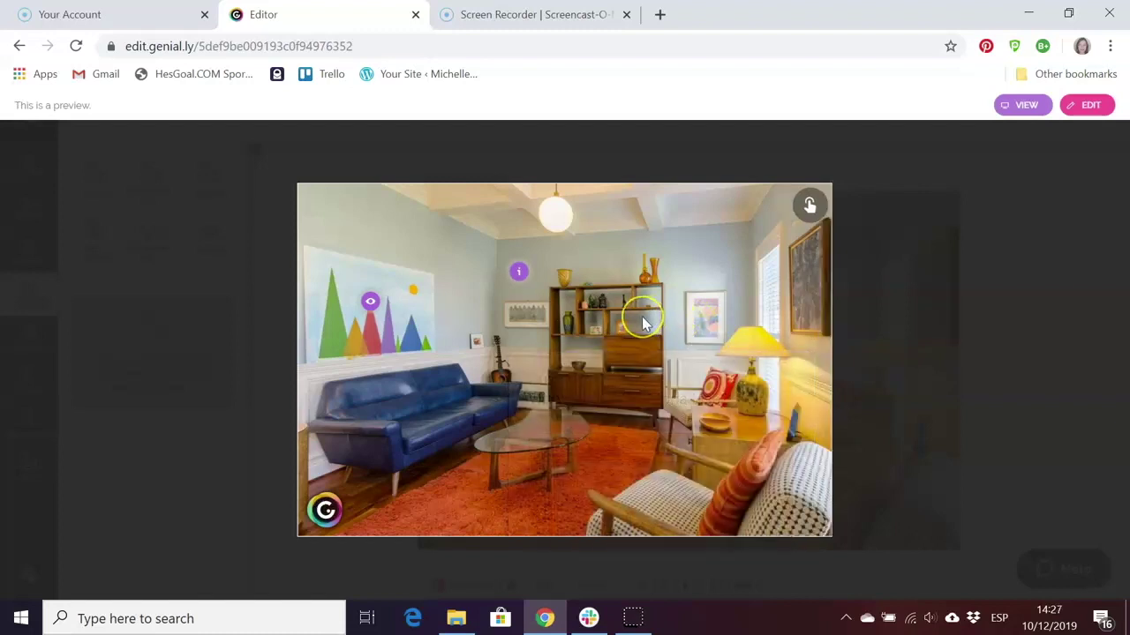
Back in the editor, change the wall picture's Puzzle 2 clue from a tooltip to a window.
left_click(912, 300)
left_click(1095, 106)
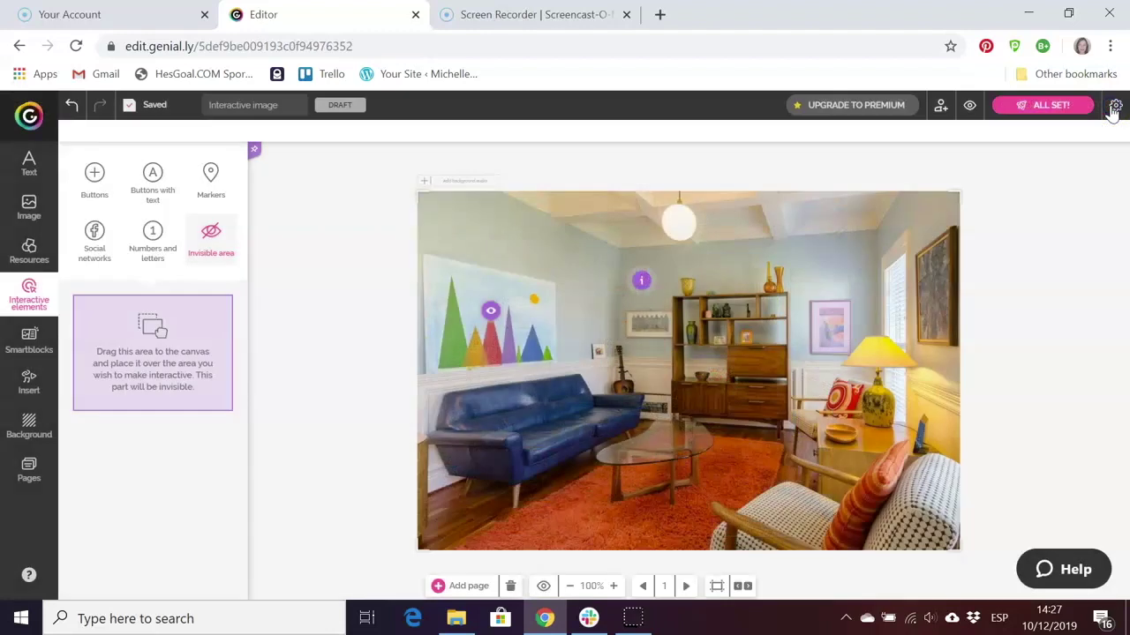
left_click(823, 323)
left_click(828, 281)
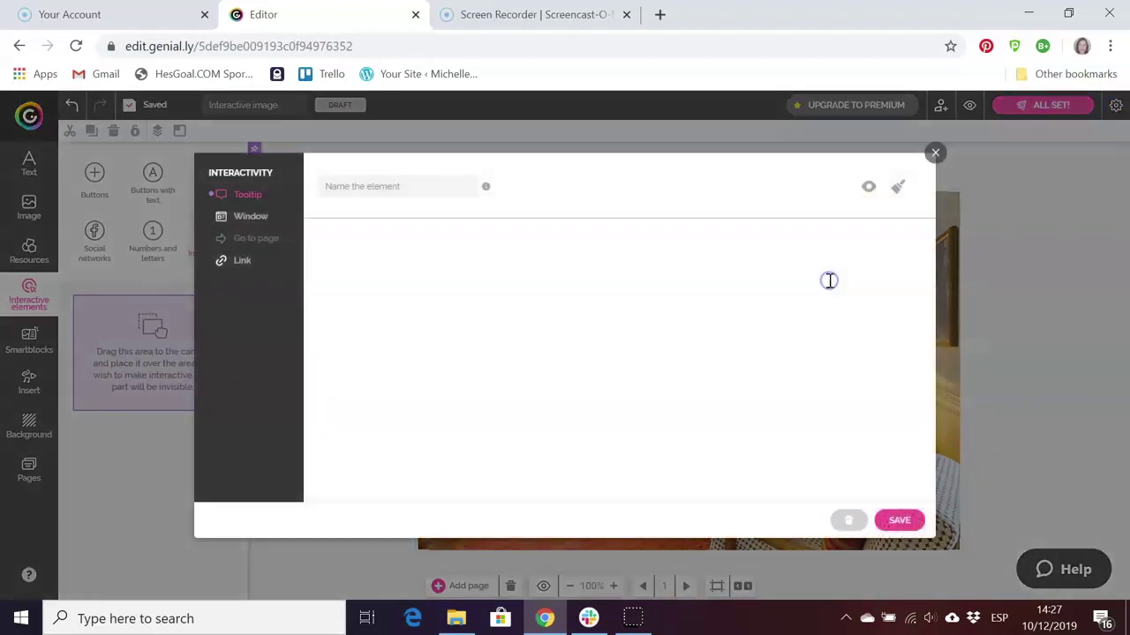
left_click(224, 215)
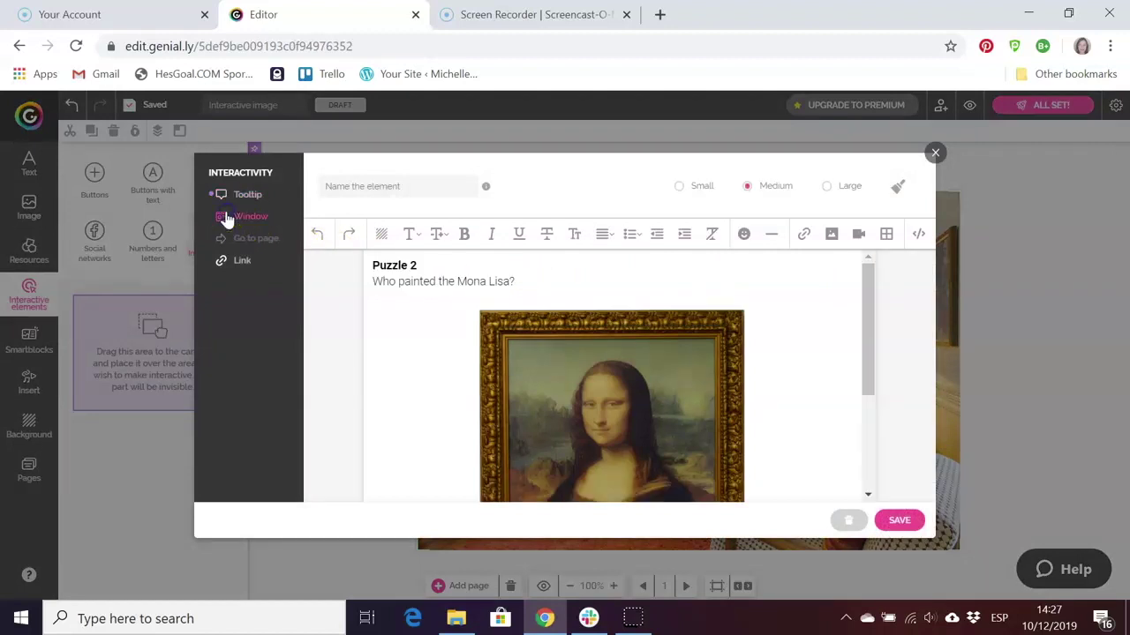
left_click(904, 520)
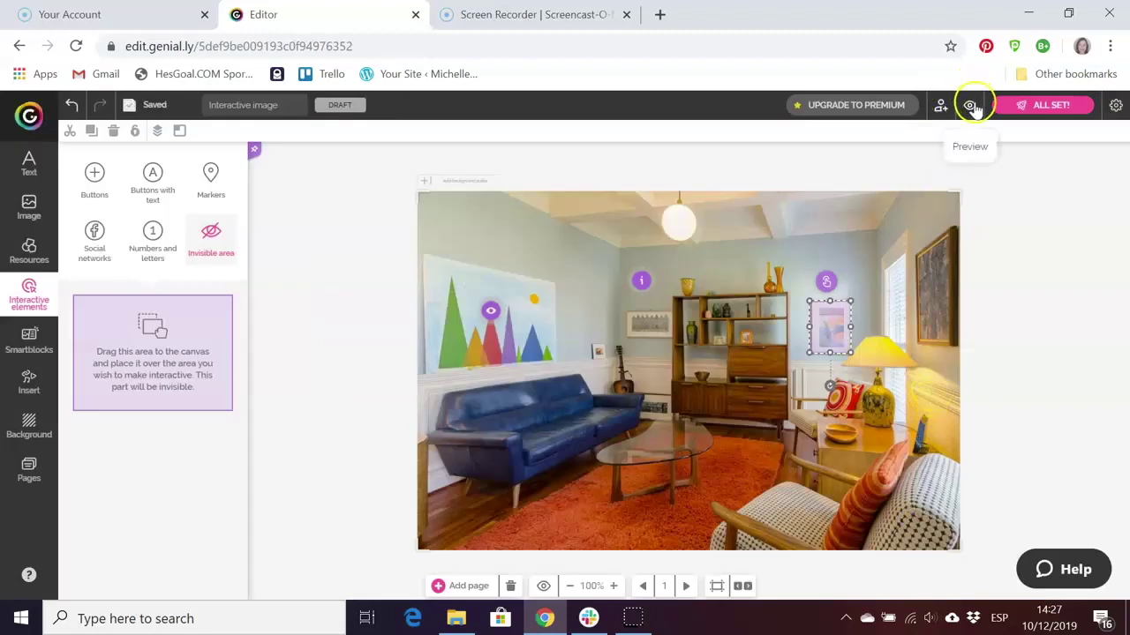
Preview the image to test the picture frame's Puzzle 2 Mona Lisa window, then resume editing.
left_click(971, 106)
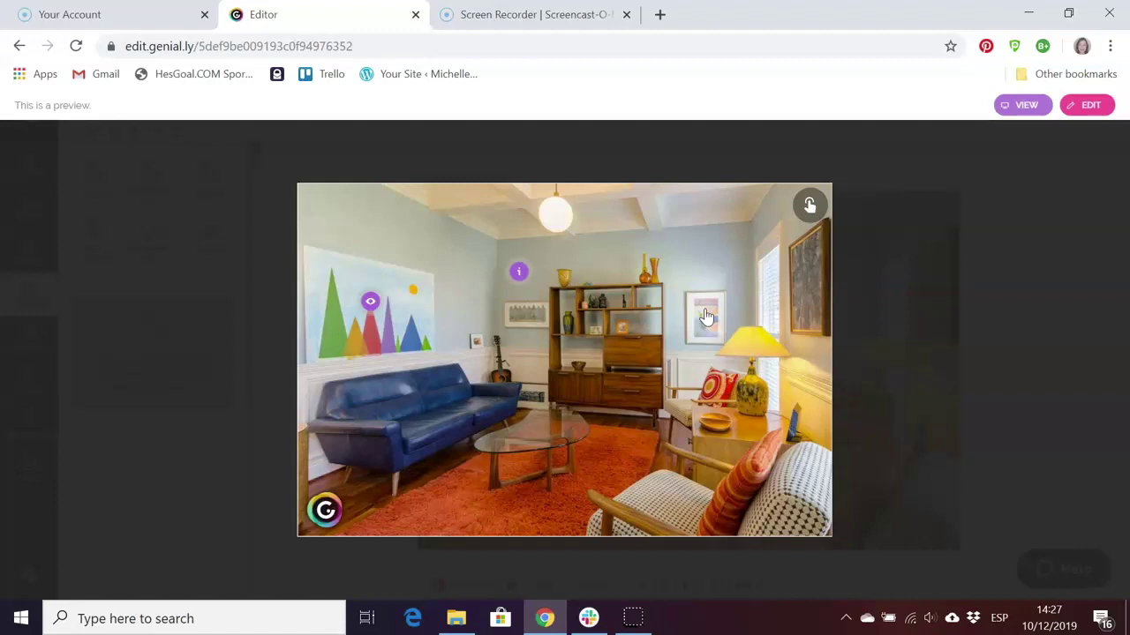
left_click(706, 316)
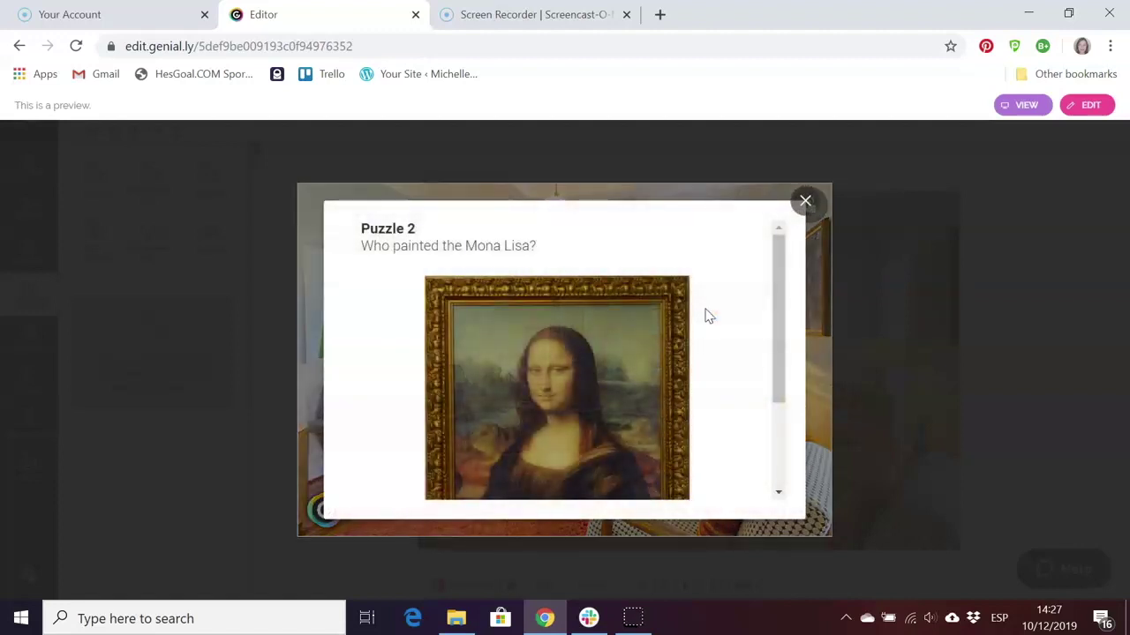
scroll(706, 316, "down", 2)
scroll(706, 316, "up", 2)
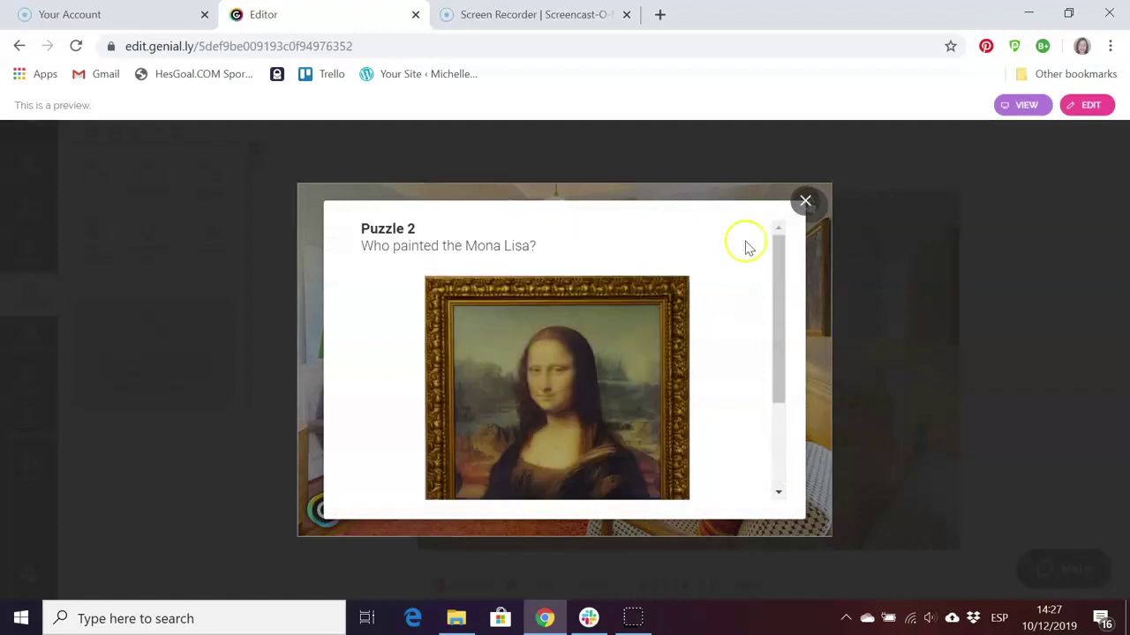
left_click(805, 203)
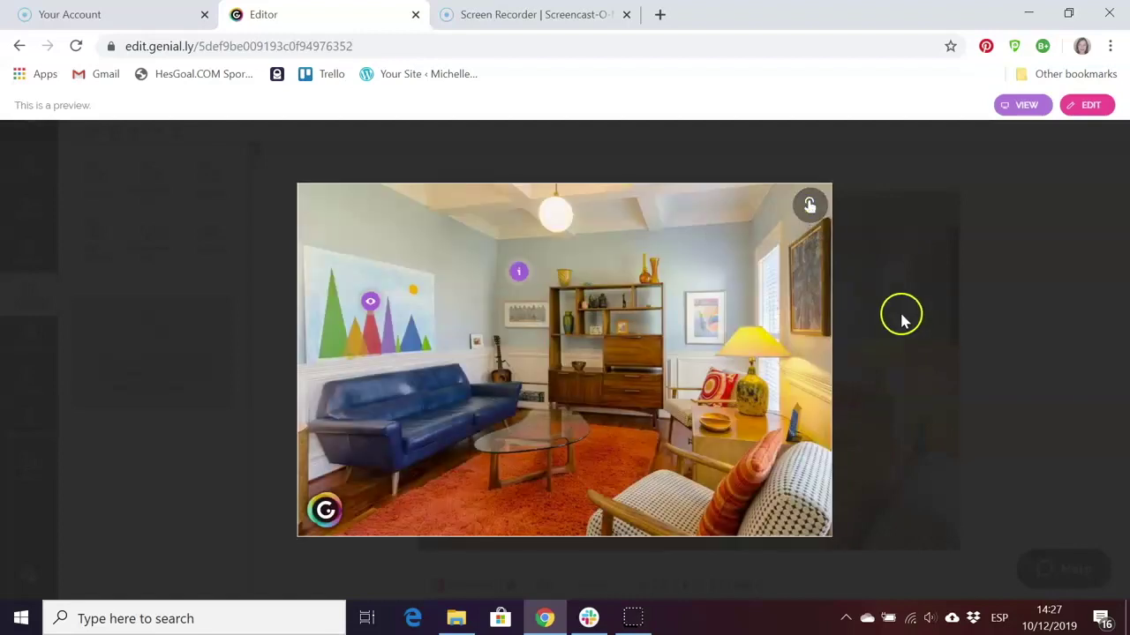
left_click(1088, 105)
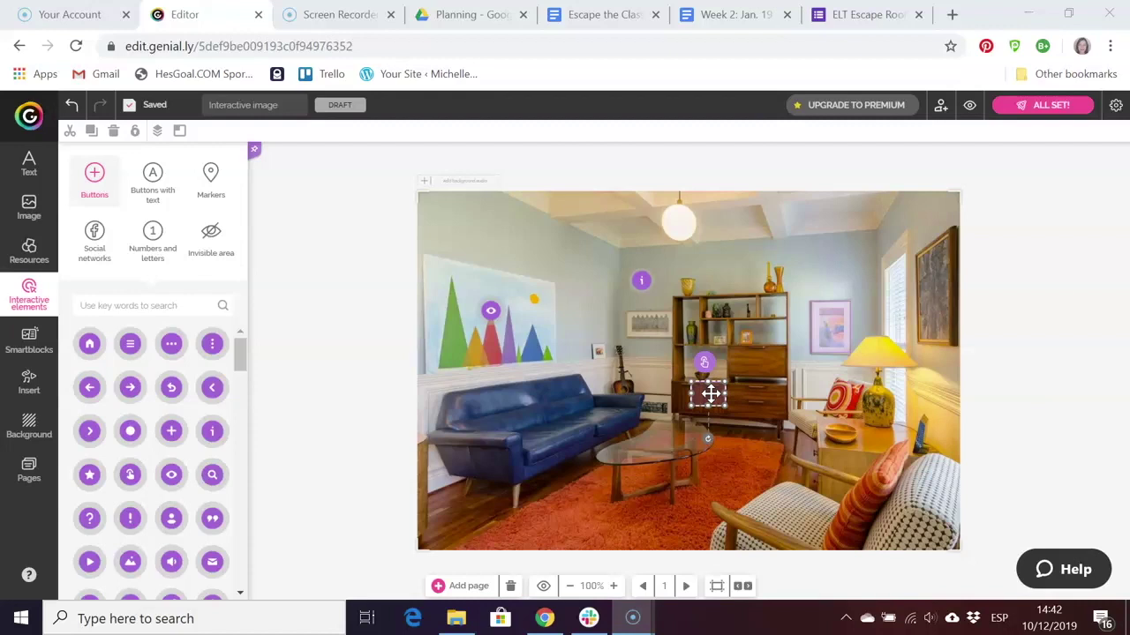
left_click(711, 396)
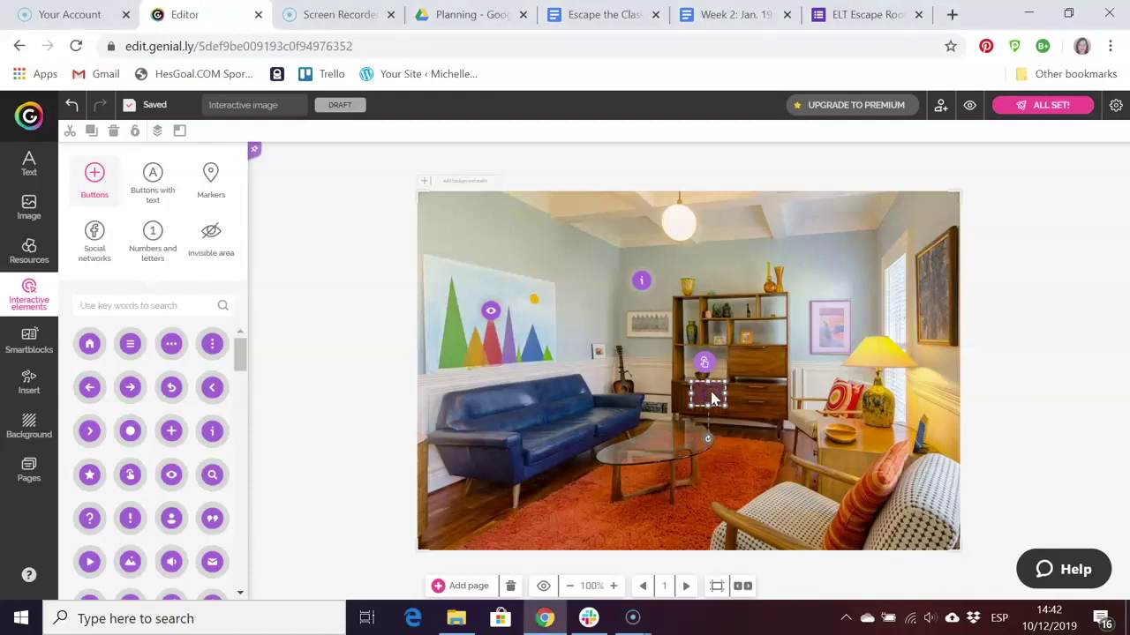
left_click(705, 365)
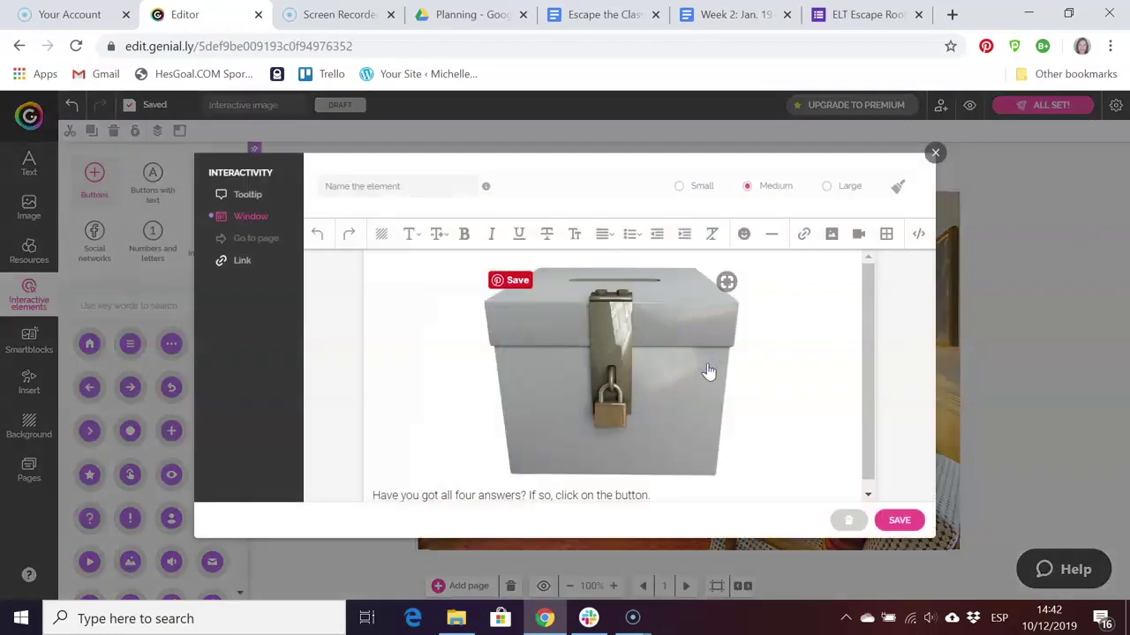
scroll(709, 371, "down", 1)
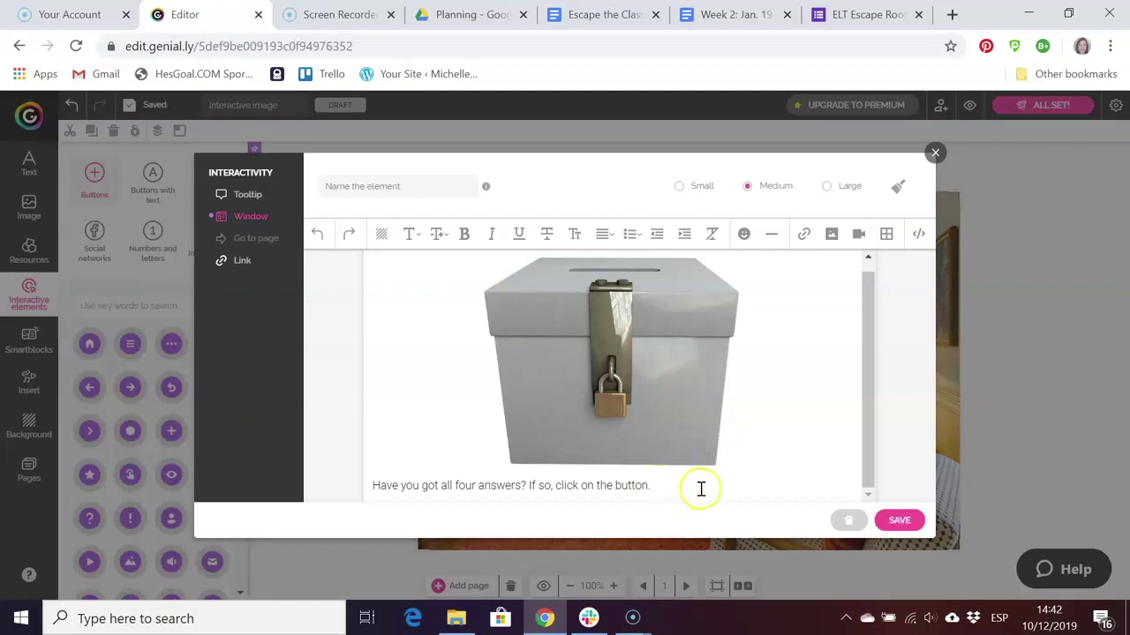
left_click(898, 522)
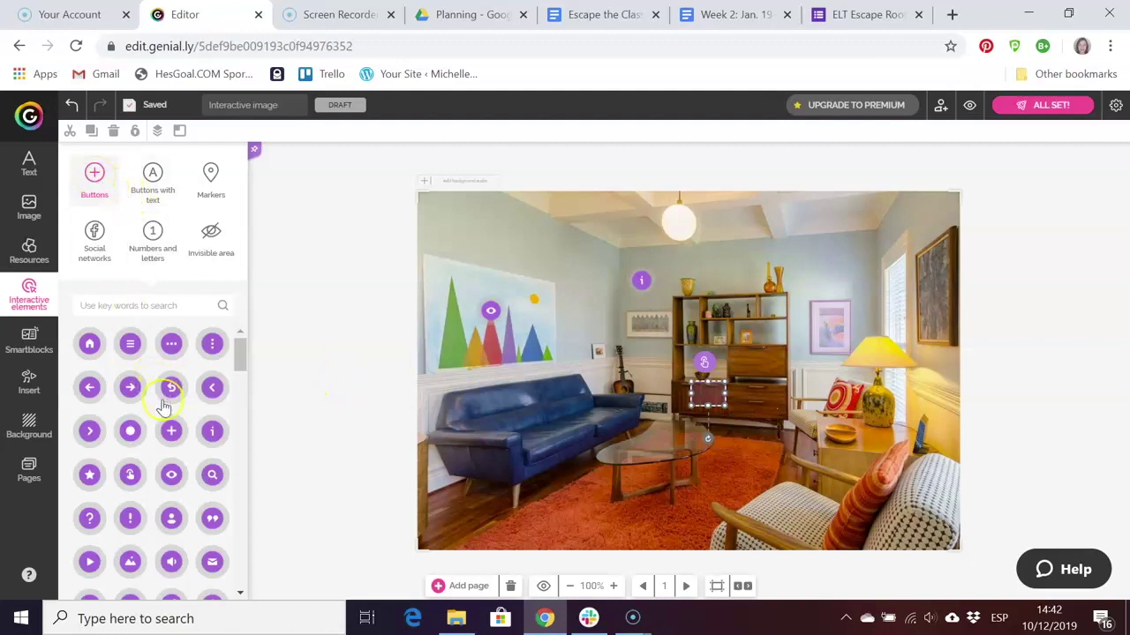
Place a new hand button on the cabinet and give it a Link interactivity.
left_click(128, 474)
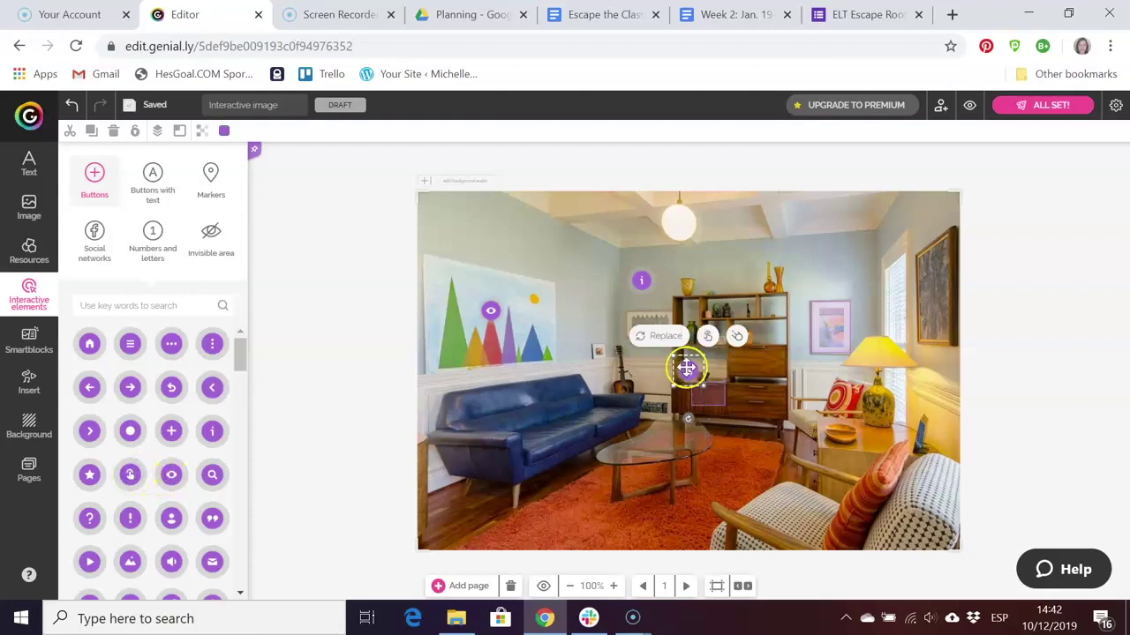
left_click_drag(685, 368, 705, 404)
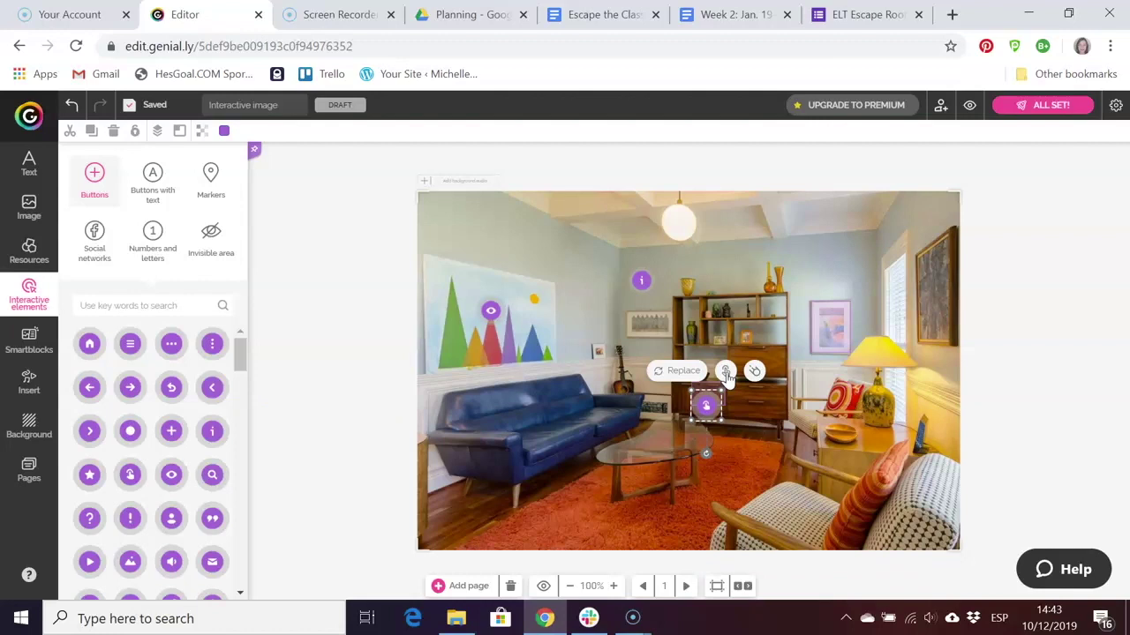
left_click(726, 371)
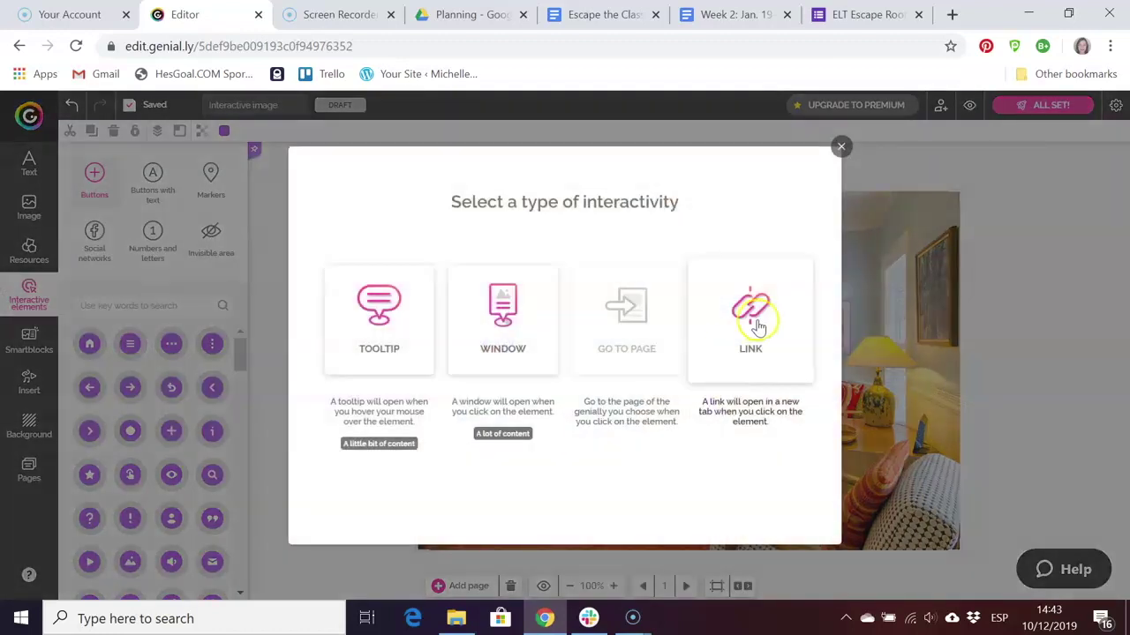
left_click(759, 321)
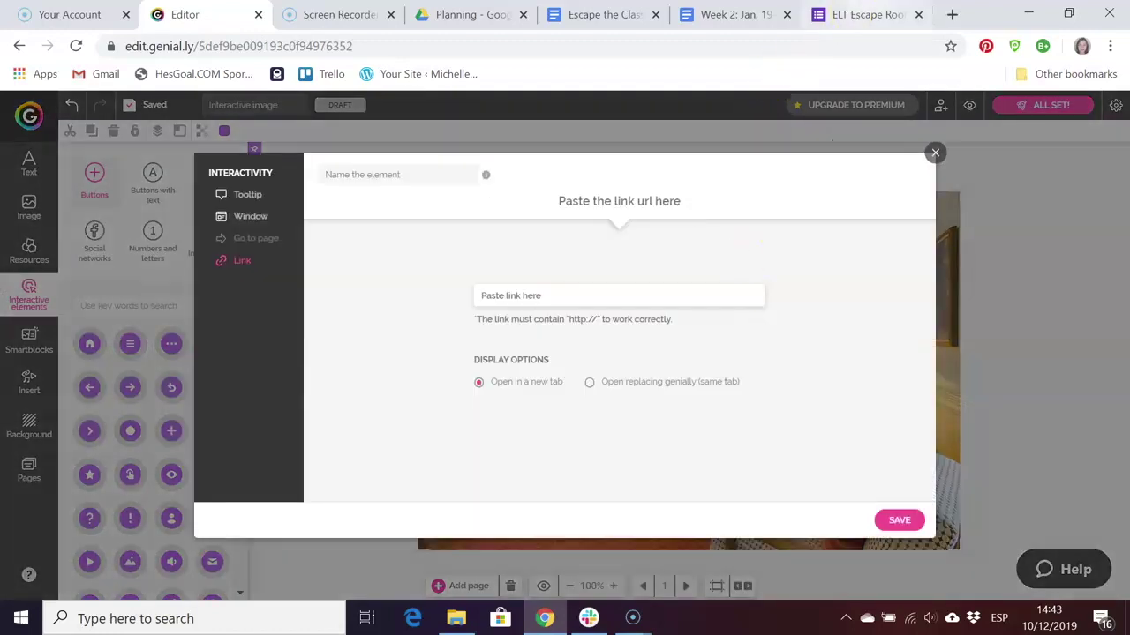
Link the button to the ELT Escape Room Locked Box Google Form, opening in a new tab.
left_click(857, 16)
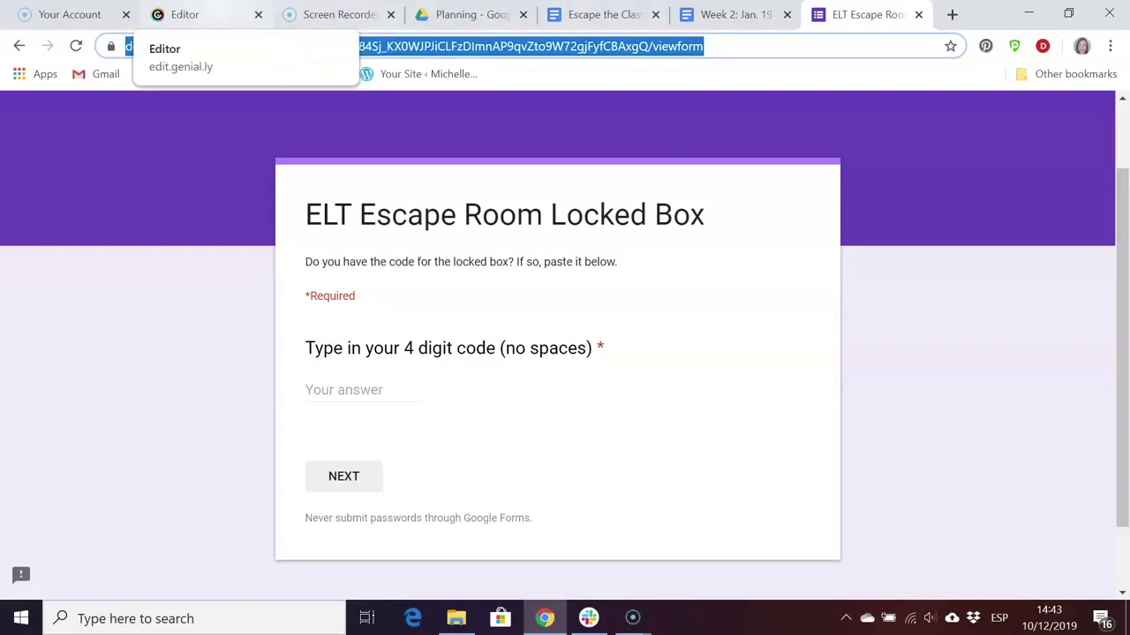
left_click(181, 15)
left_click(556, 299)
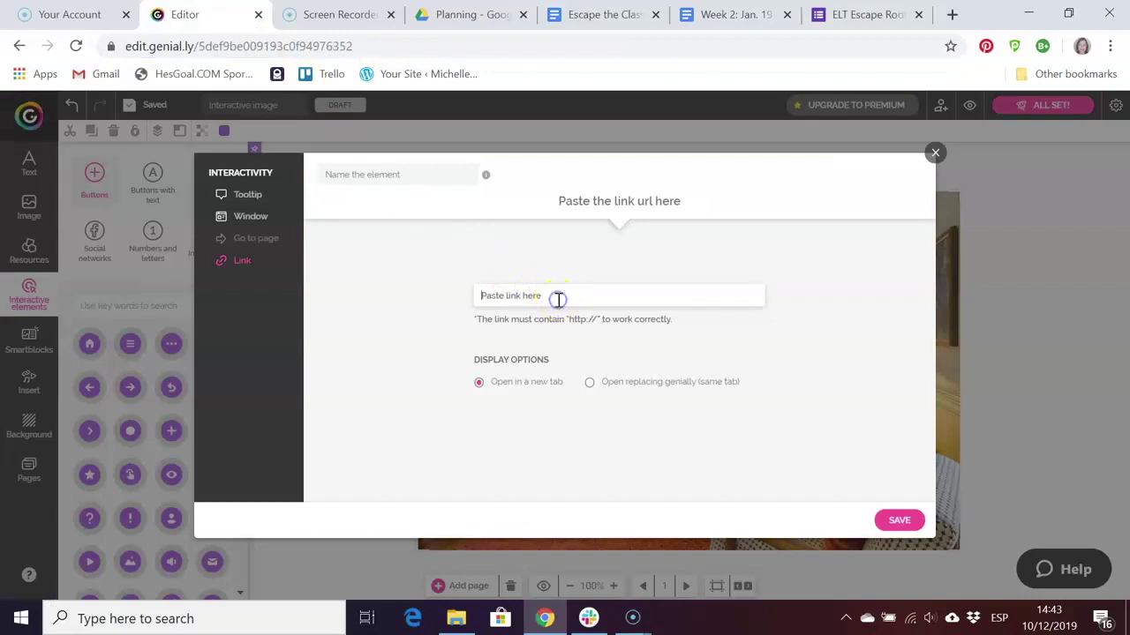
key("ctrl+v")
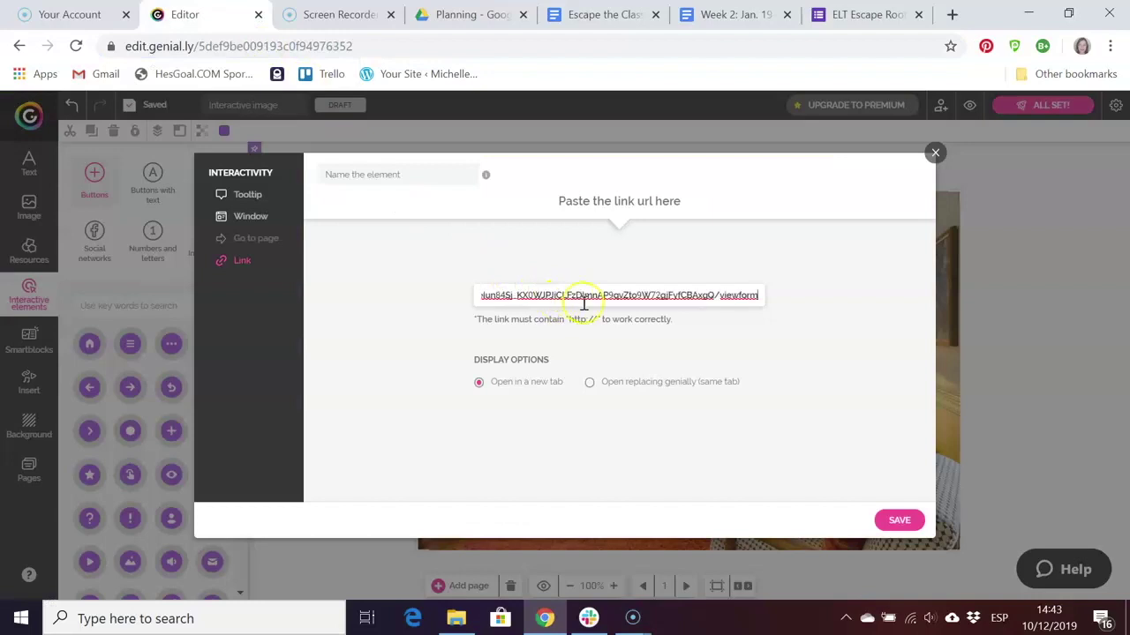
left_click(468, 298)
left_click(500, 351)
left_click(505, 387)
left_click(900, 521)
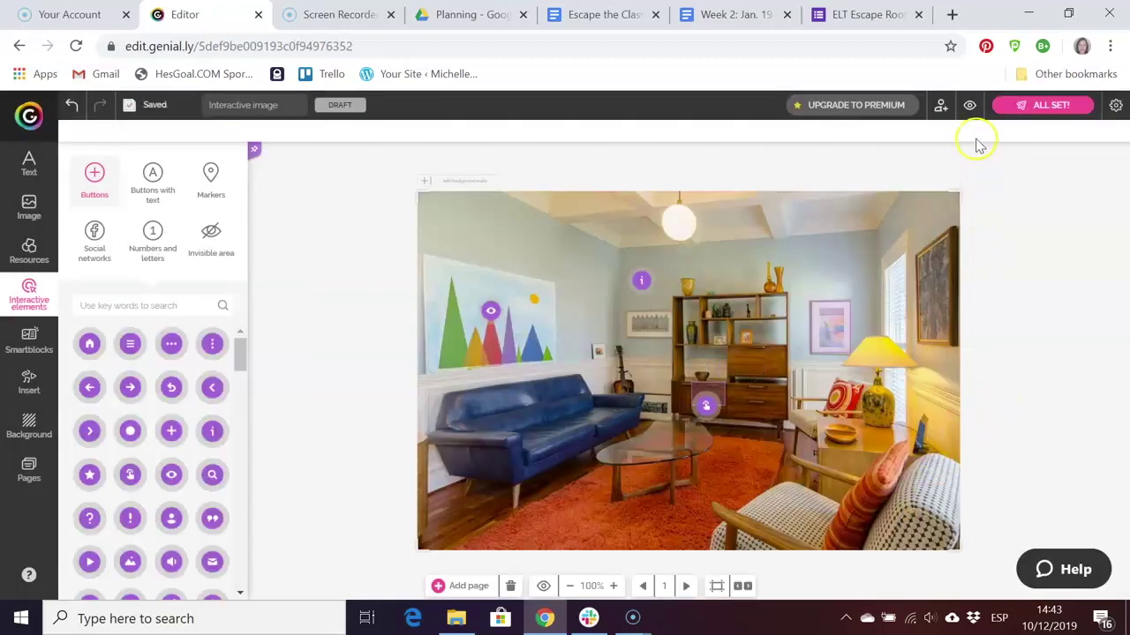
Preview the escape room and check that the cabinet opens and closes the locked-box message.
left_click(969, 105)
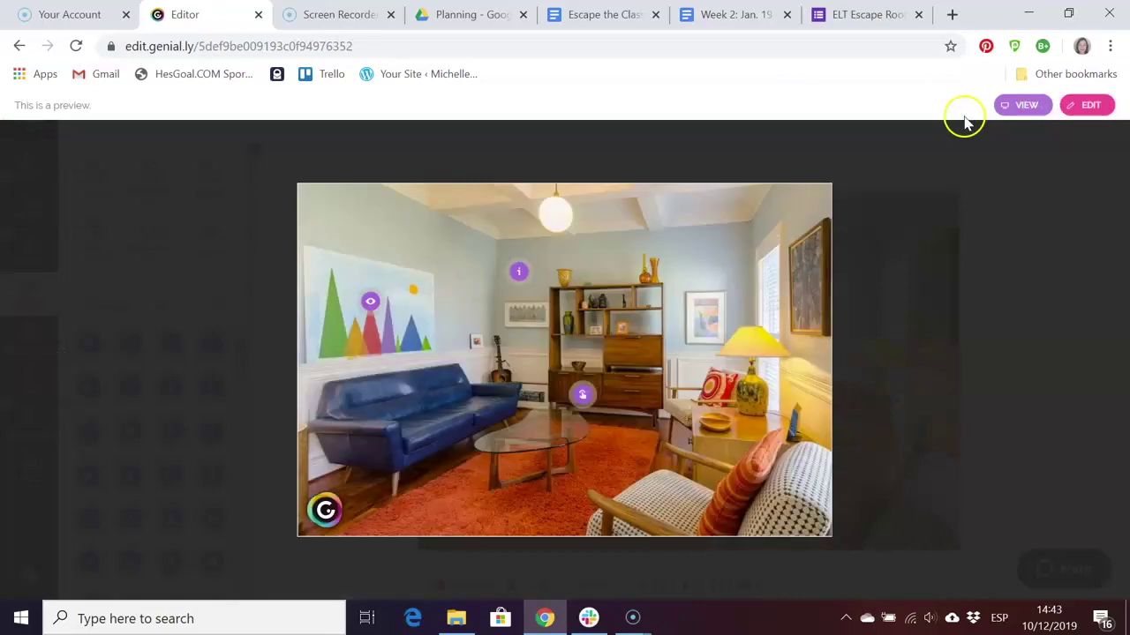
left_click(581, 399)
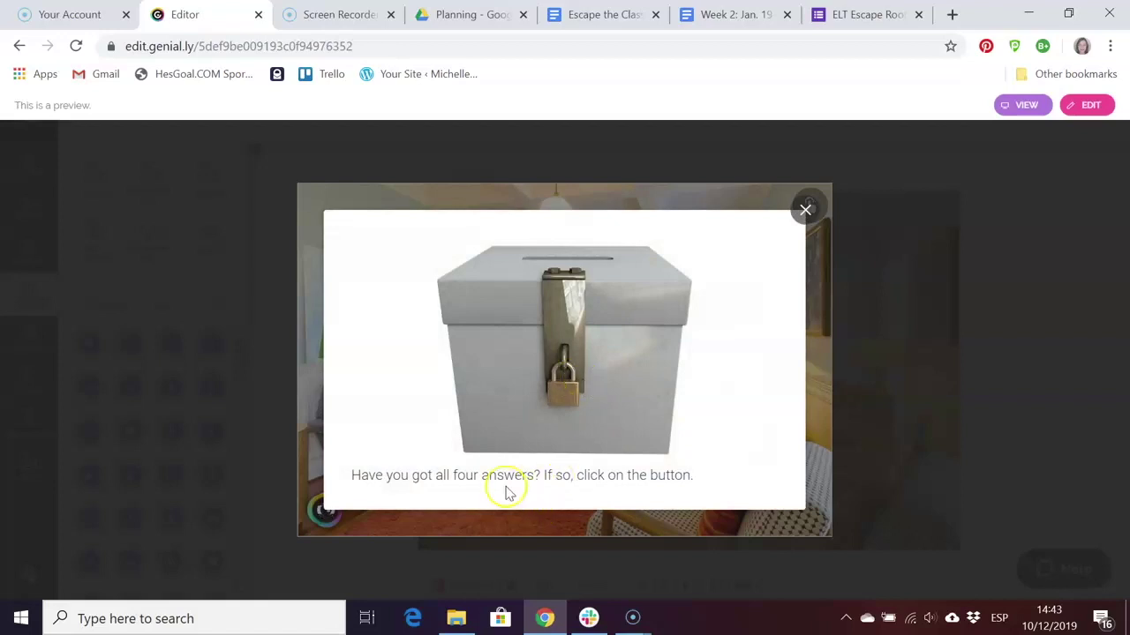
left_click(805, 214)
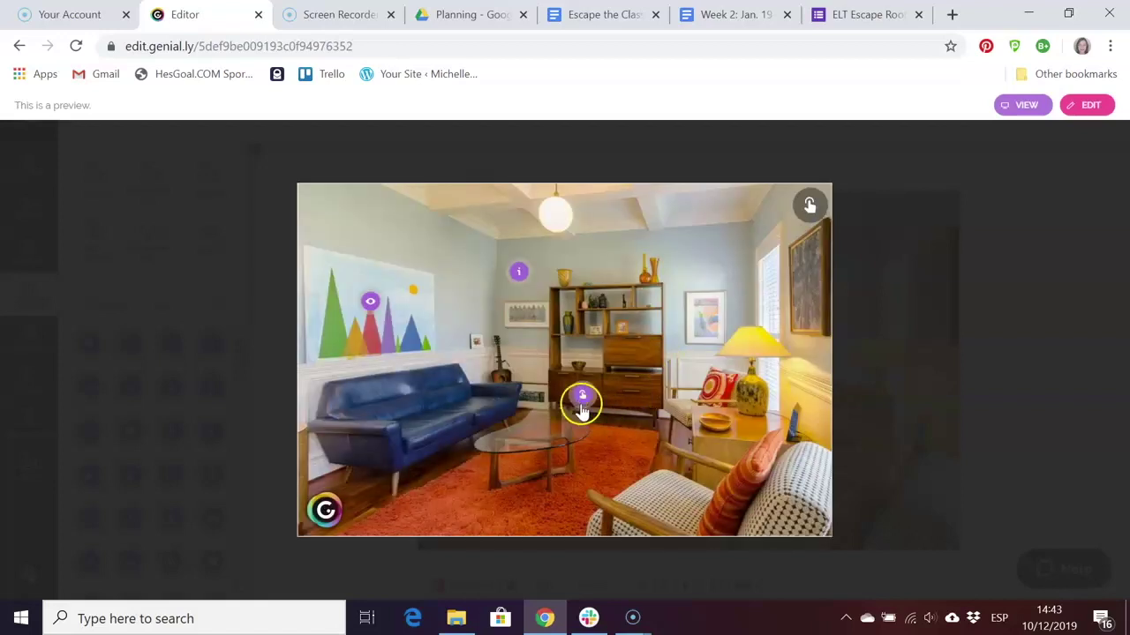
Test the cabinet hand button, which opens the Locked Box form, then return to the preview.
left_click(583, 397)
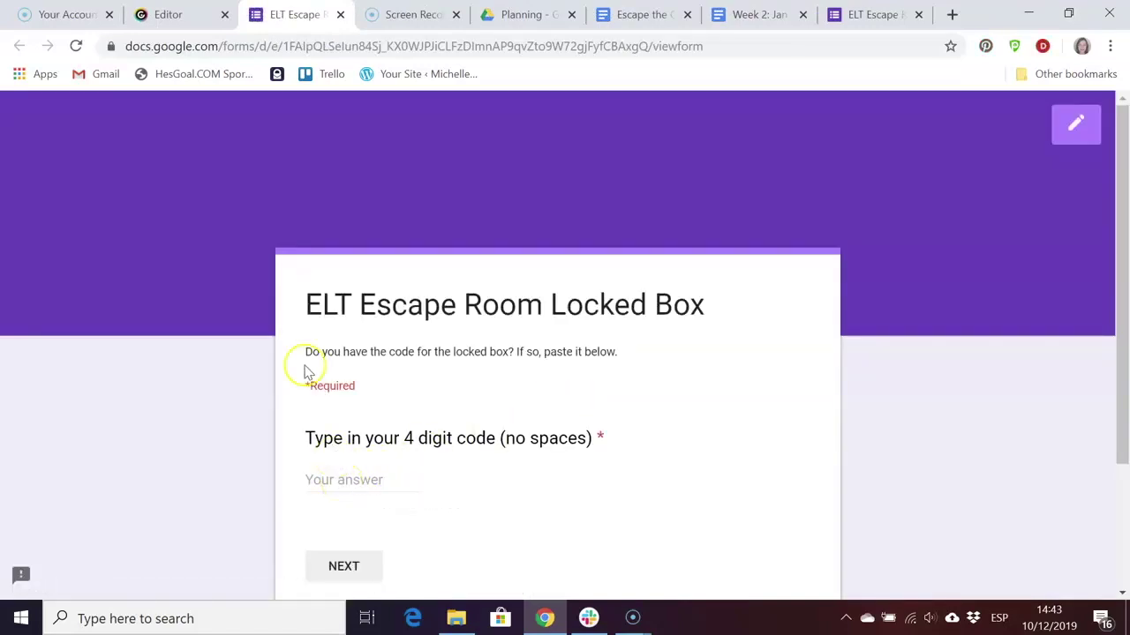
left_click(167, 14)
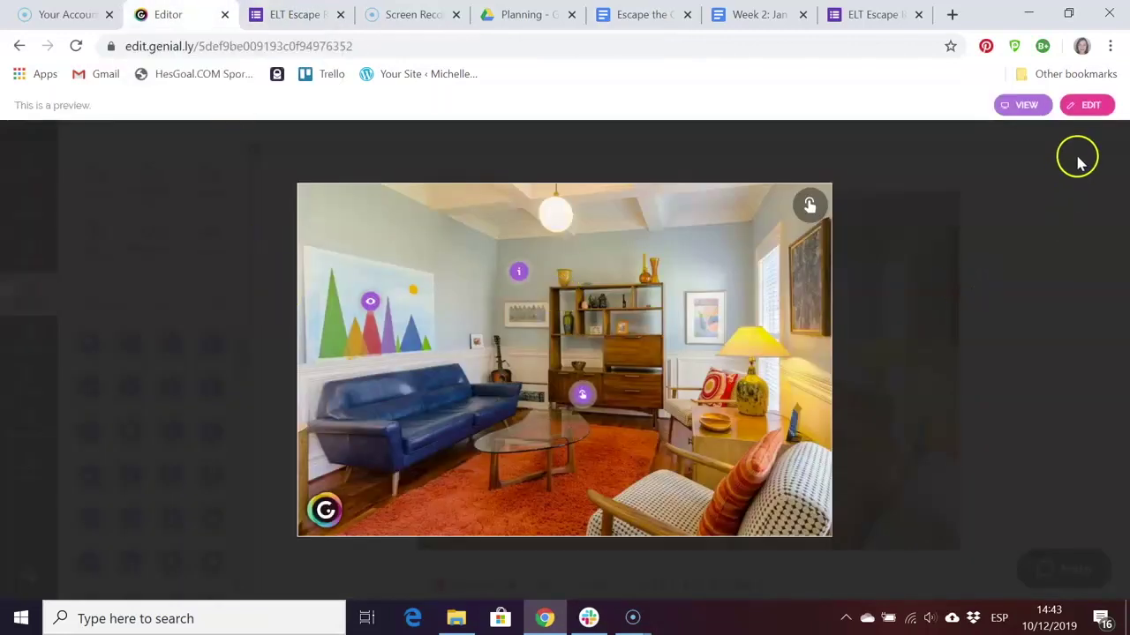
Leave the preview and go back to editing the living-room image.
left_click(1086, 105)
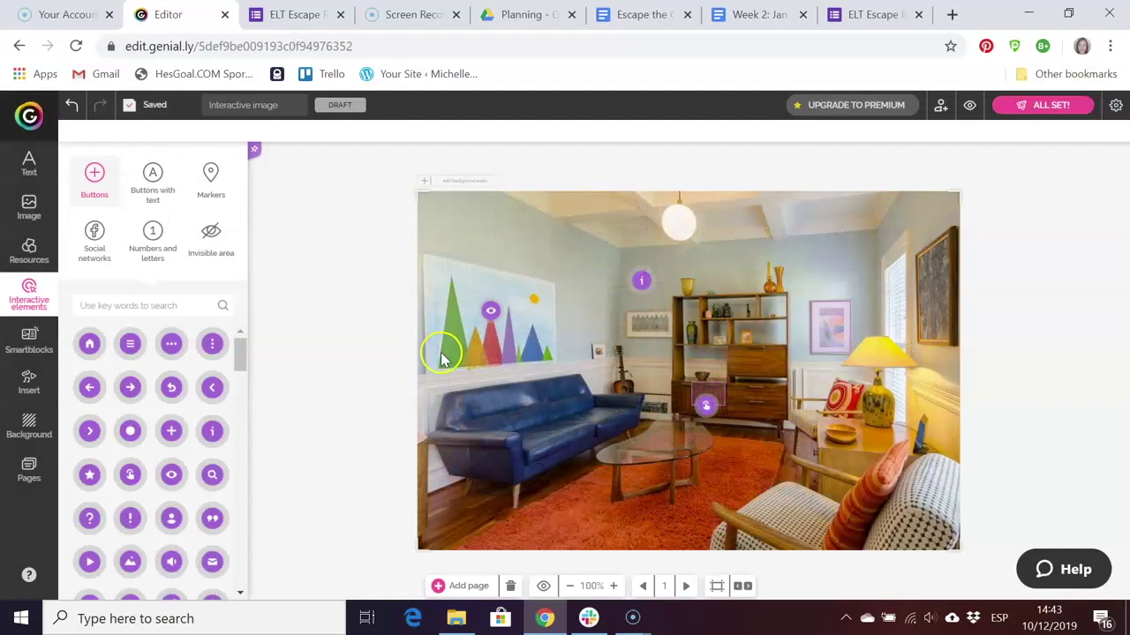